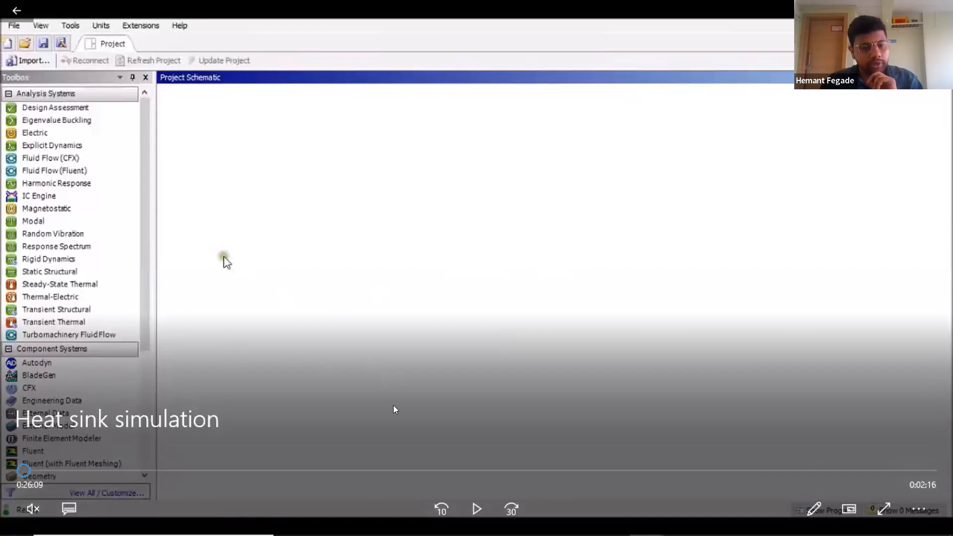
Step: Play the heat sink simulation video from its start, pausing and rewinding briefly at the project schematic section
left_click(475, 507)
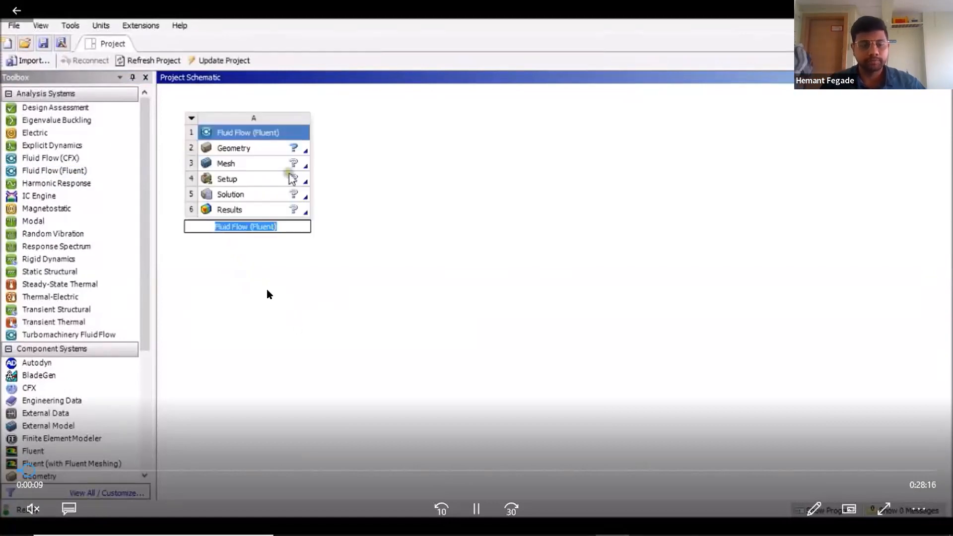
left_click(475, 507)
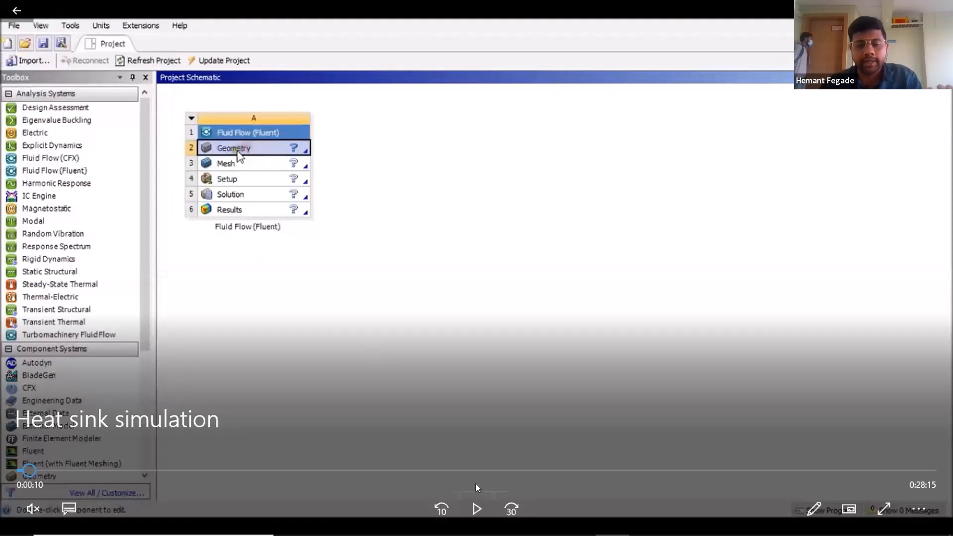
key("space")
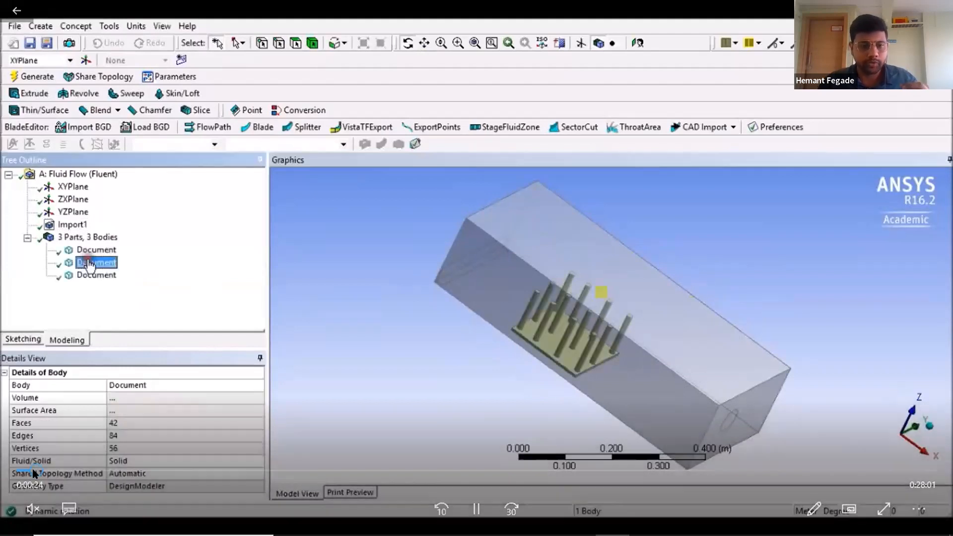
key("Left")
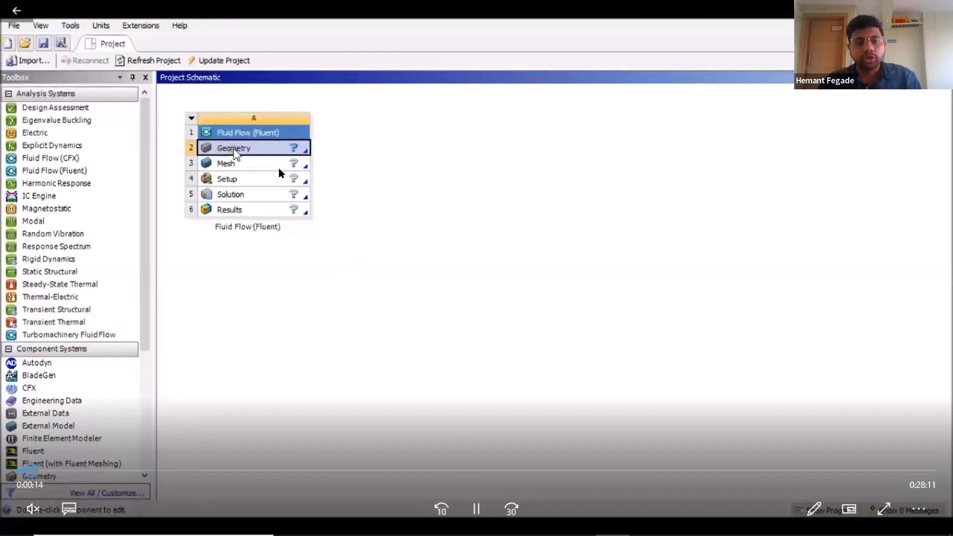
key("space")
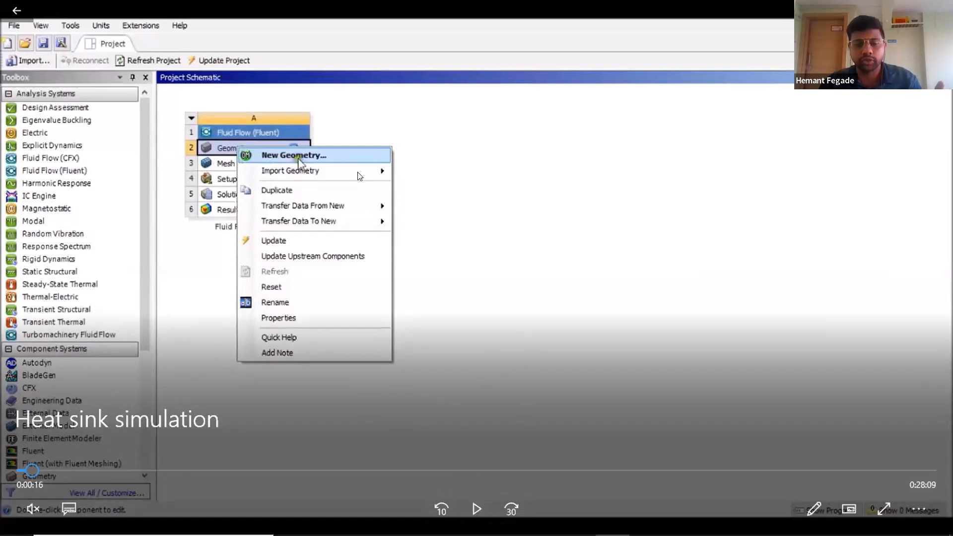
Step: Continue playing the video through the imported geometry and body naming section of the tutorial
left_click(465, 500)
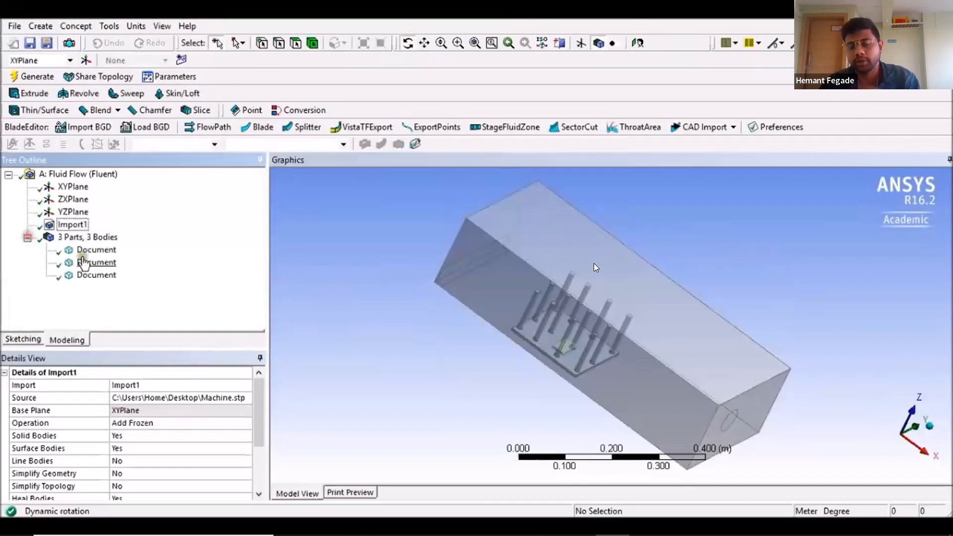
left_click(628, 376)
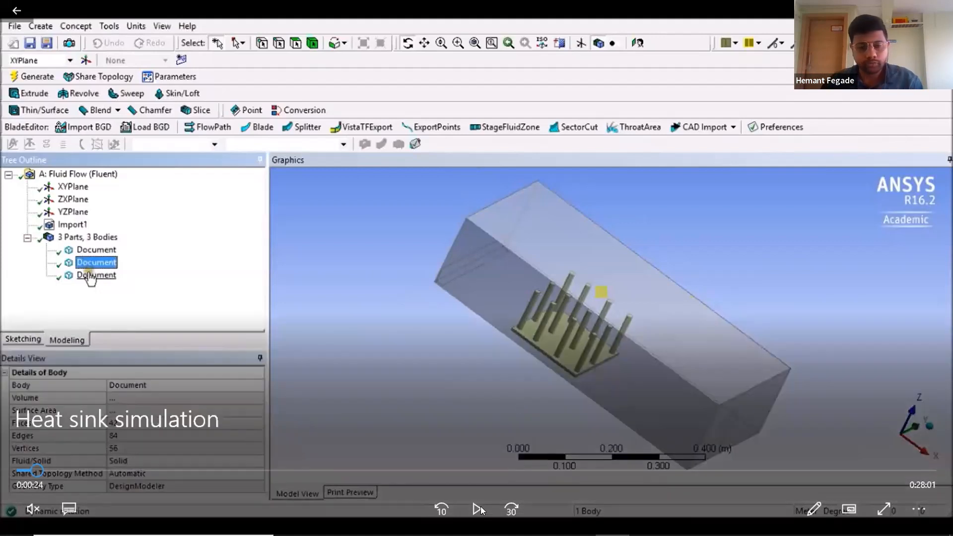
left_click(360, 497)
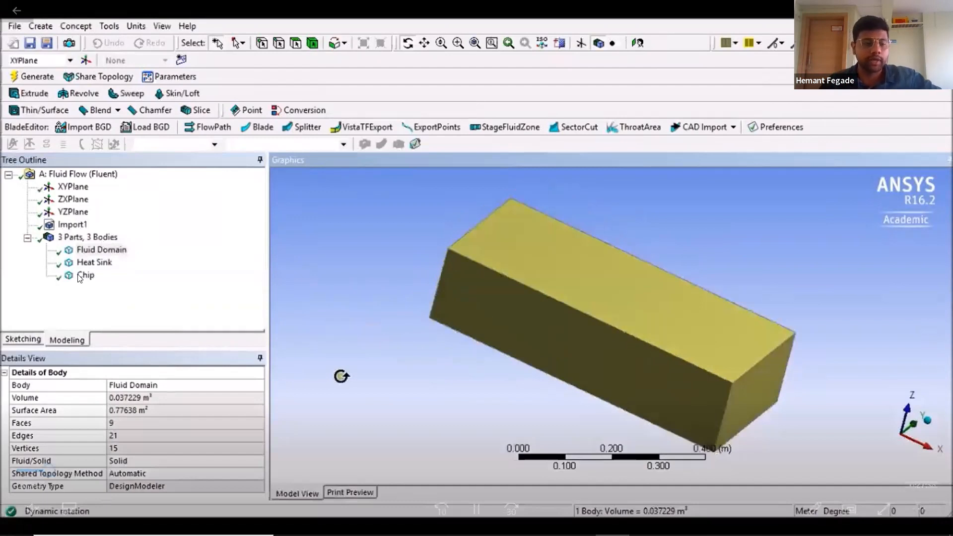
left_click(329, 426)
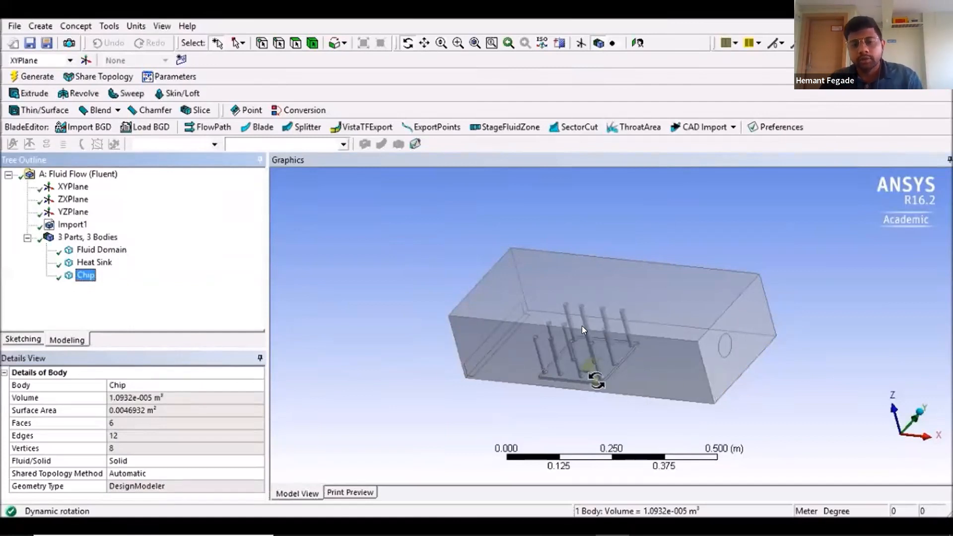
mouse_move(728, 346)
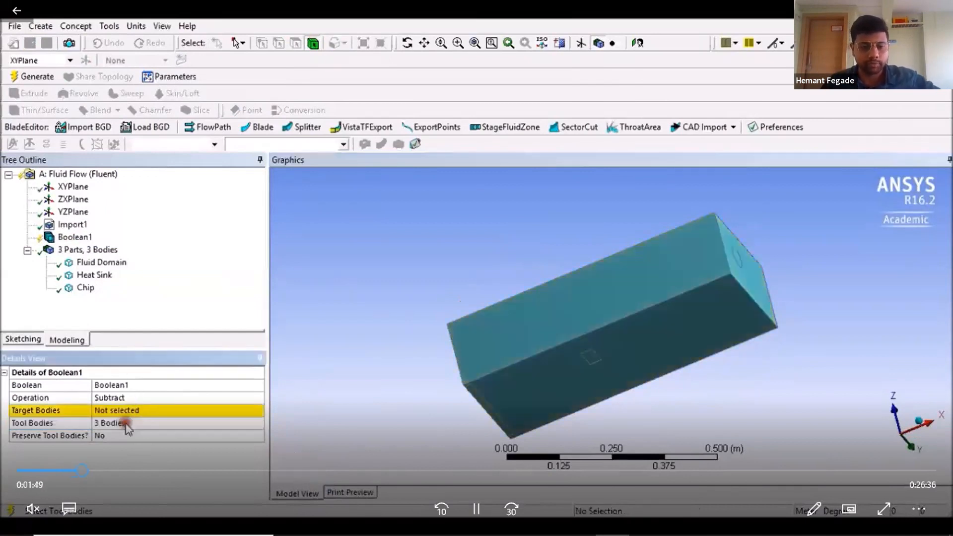
Step: Skip back in the video to review the Boolean subtract section, roughly between 1:27 and 2:20
triple_click(441, 509)
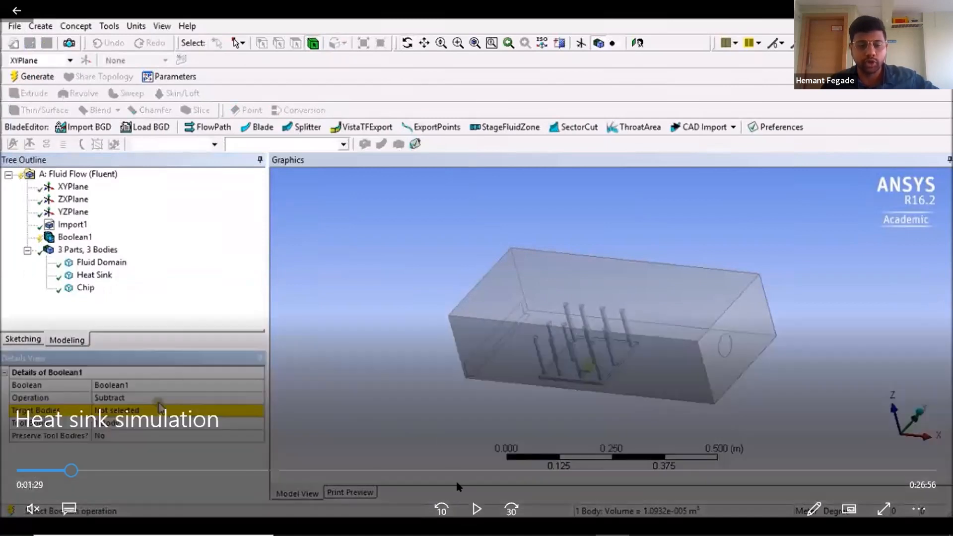
left_click(474, 497)
left_click(402, 419)
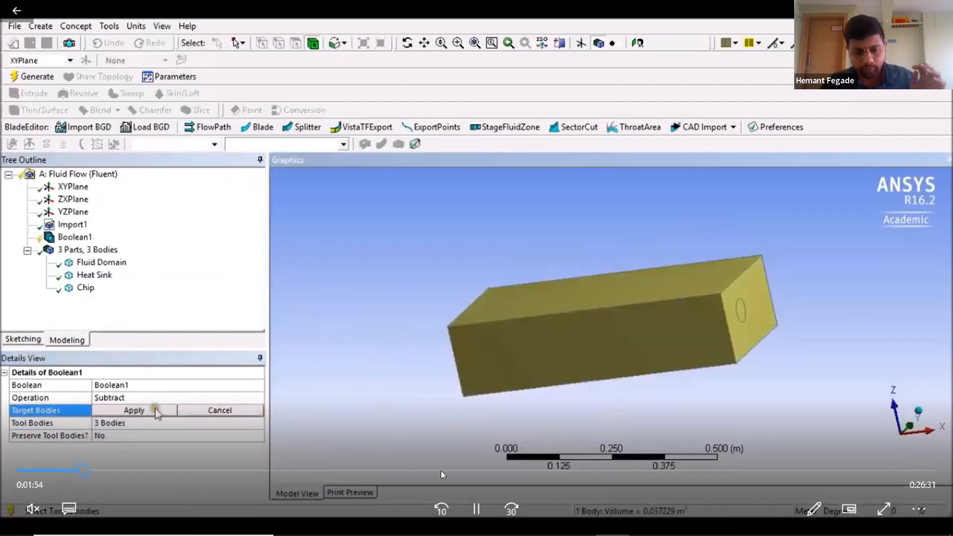
left_click(94, 472)
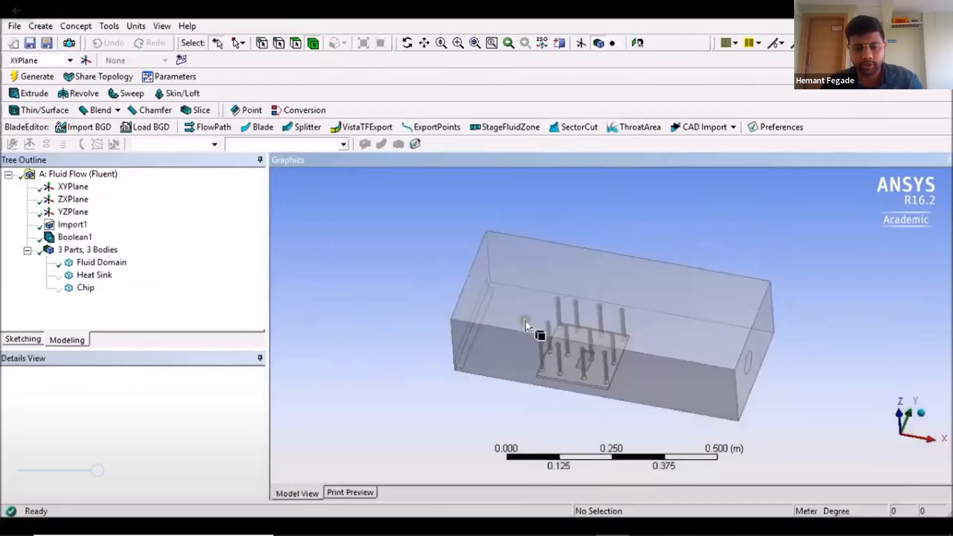
left_click(417, 346)
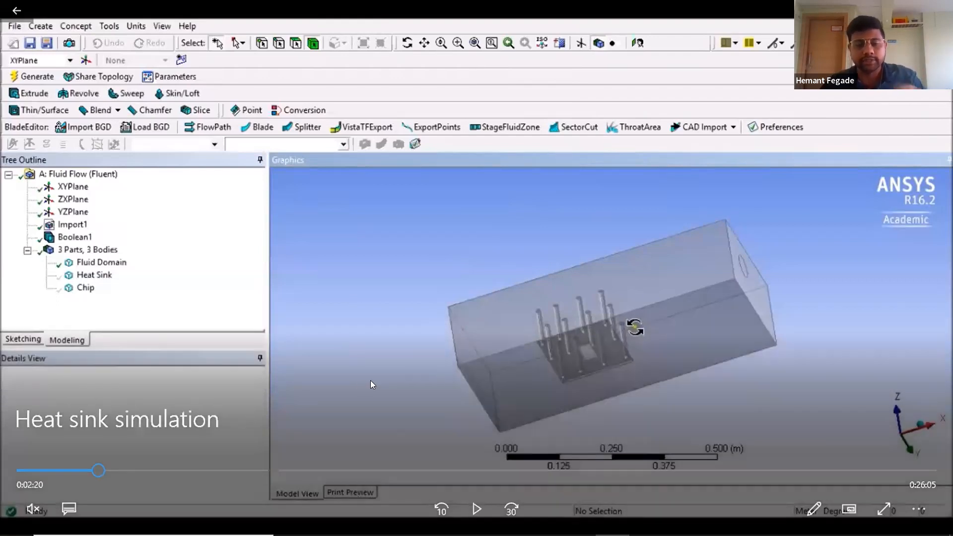
left_click(370, 380)
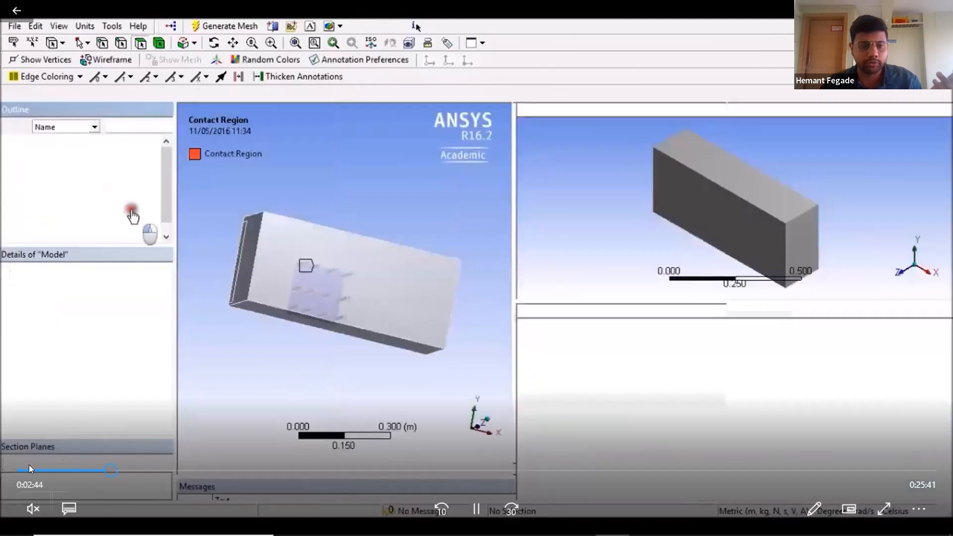
Step: Seek the video back to its beginning and replay the Fluid Flow (Fluent) system and geometry import section
left_click(28, 465)
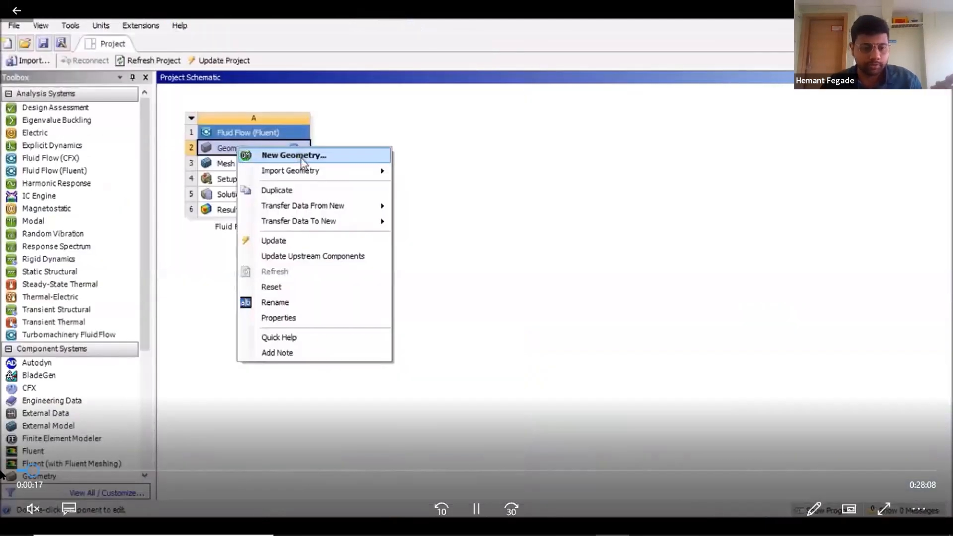
left_click(26, 469)
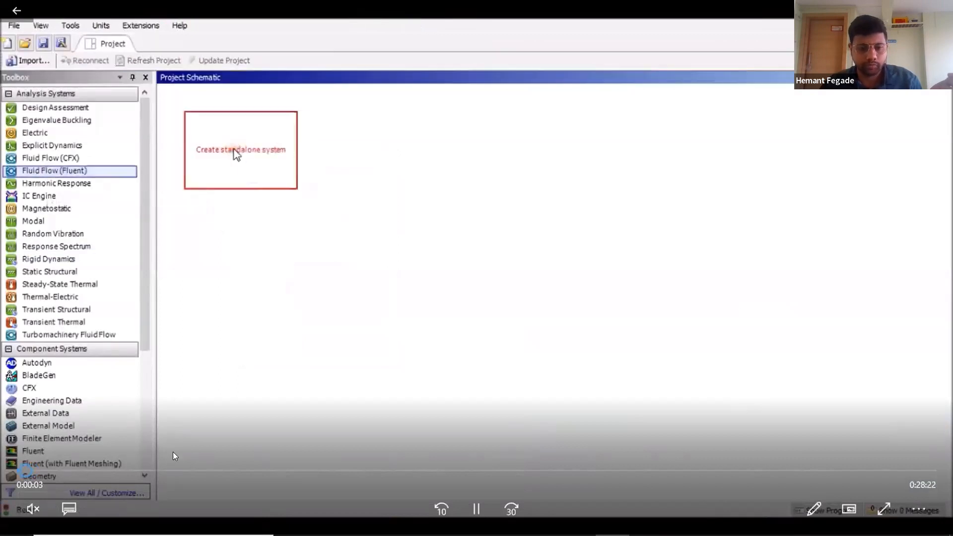
left_click(30, 465)
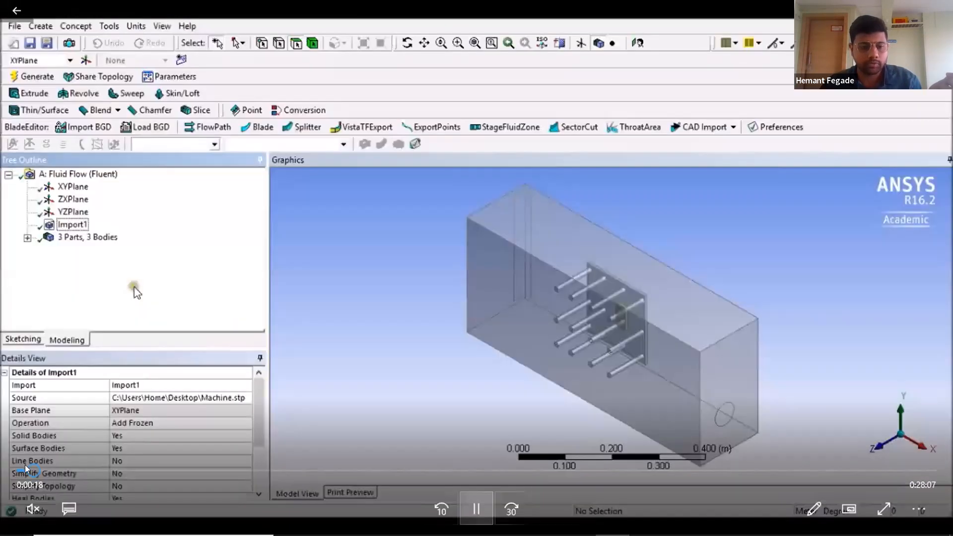
left_click(25, 465)
left_click(463, 503)
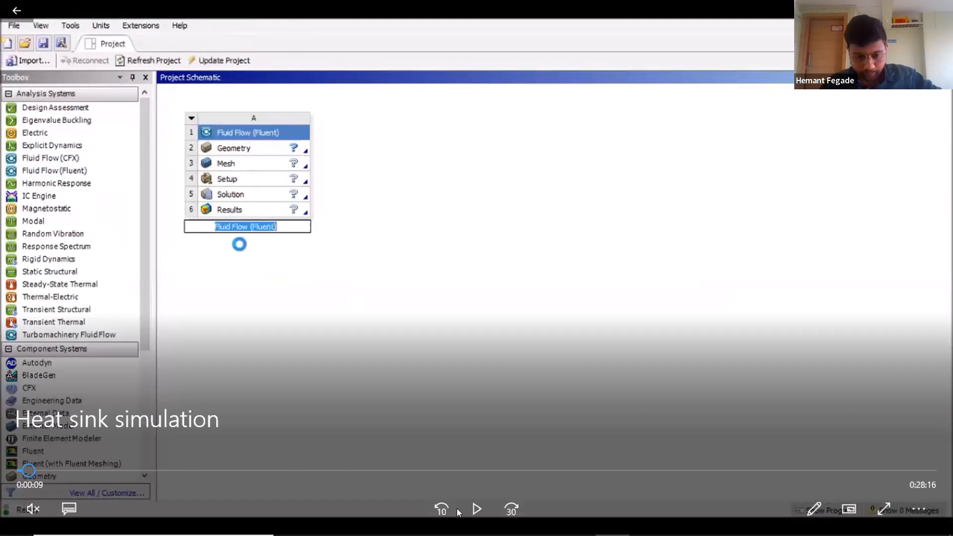
Step: Scrub the video between the geometry section and the review of Contact Region, Contact Region 2 and Contact Region 3
left_click_drag(226, 469, 94, 470)
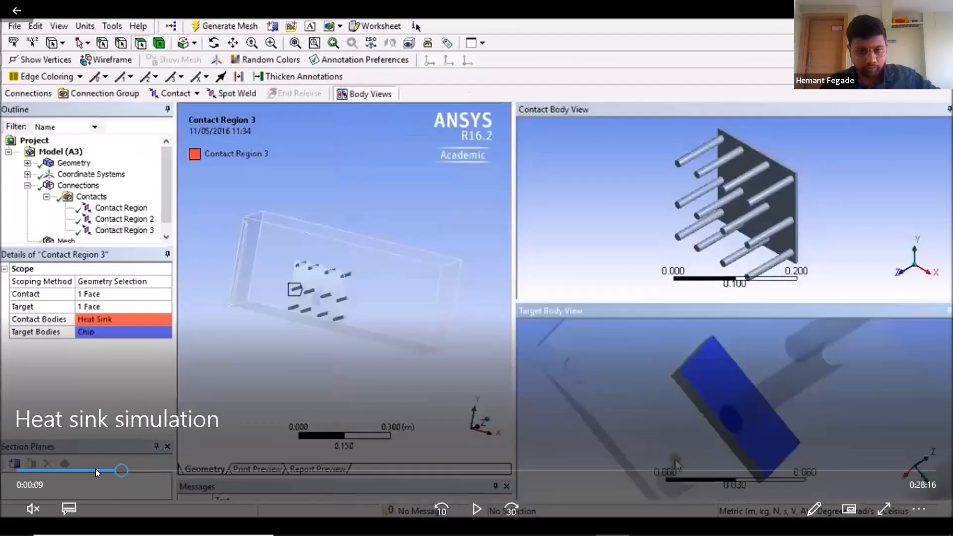
left_click(95, 469)
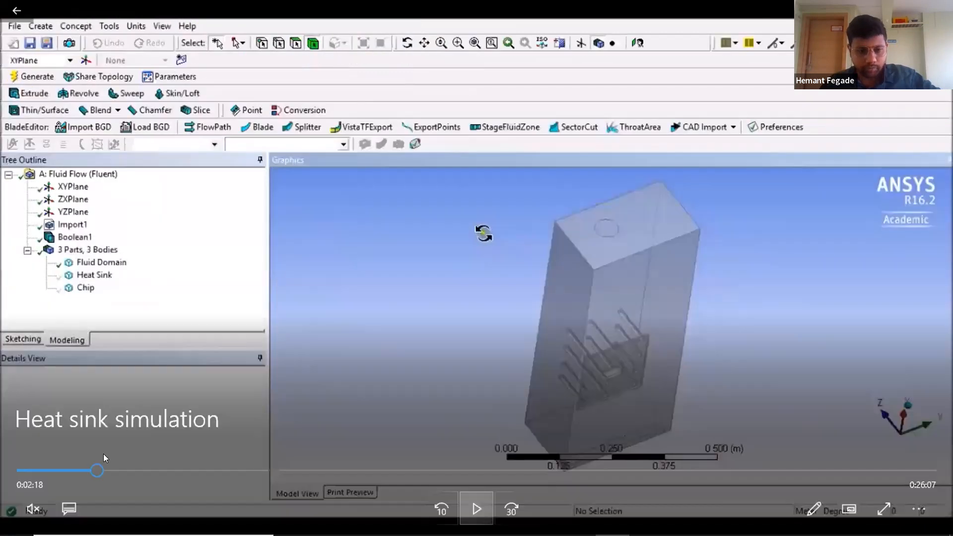
left_click(103, 468)
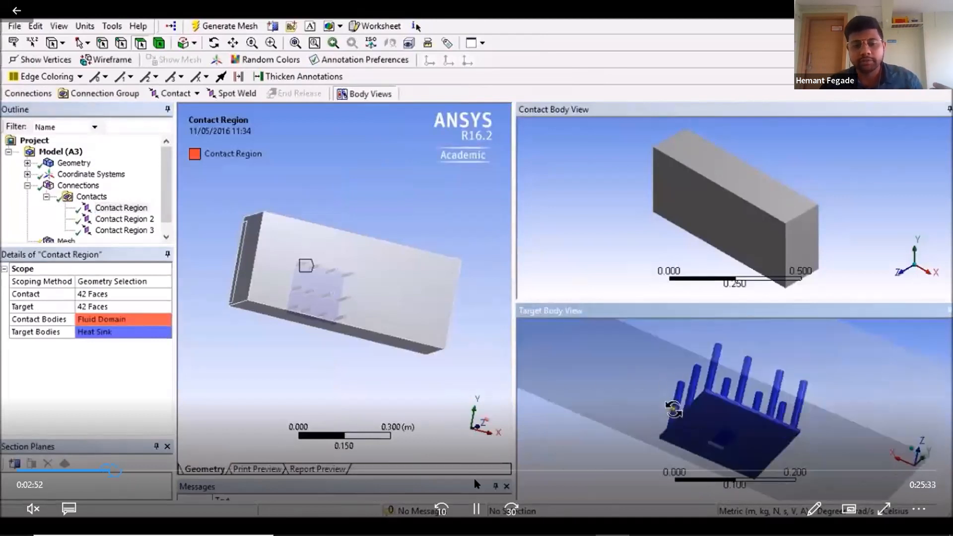
left_click(493, 334)
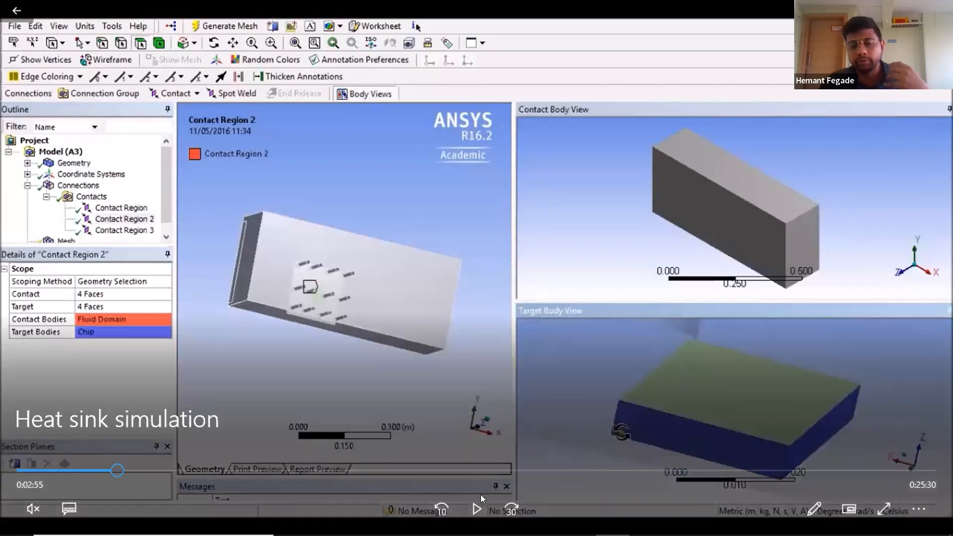
left_click(330, 380)
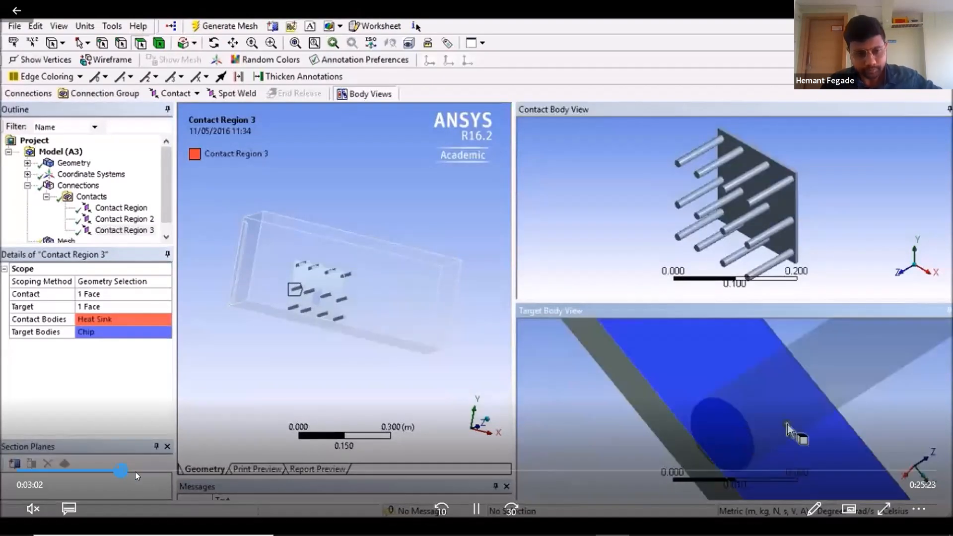
Step: Seek forward in the video through the mesh sizing settings and mesh generation, up to about 5:27
left_click(135, 472)
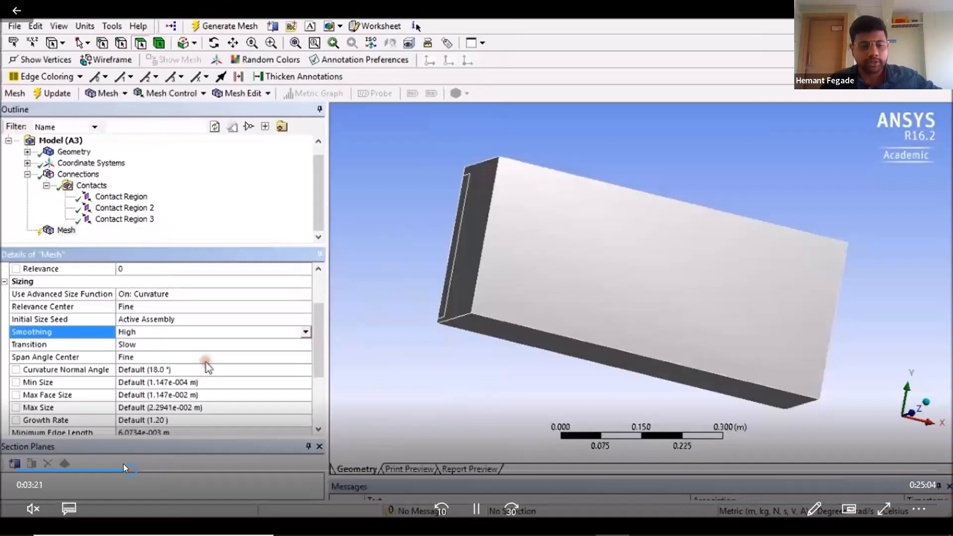
left_click(122, 470)
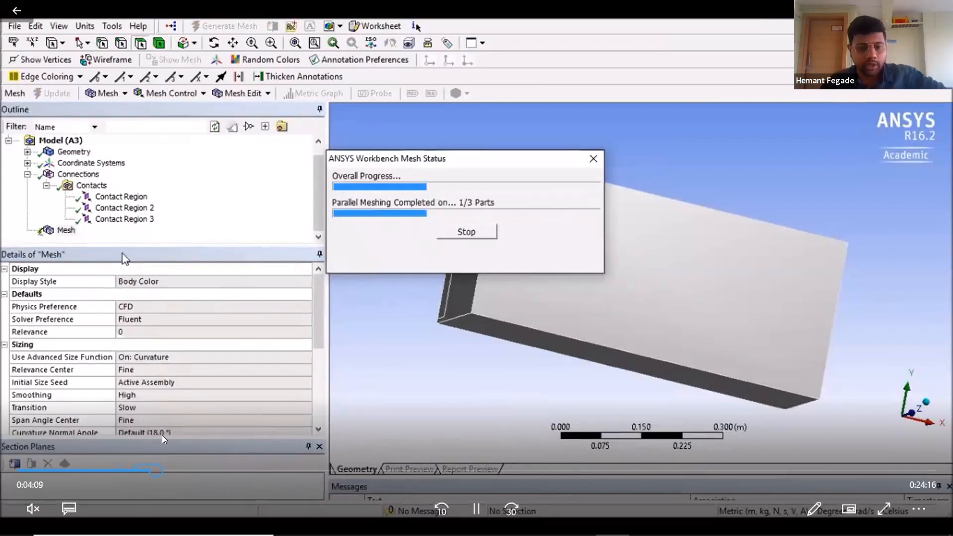
left_click(170, 473)
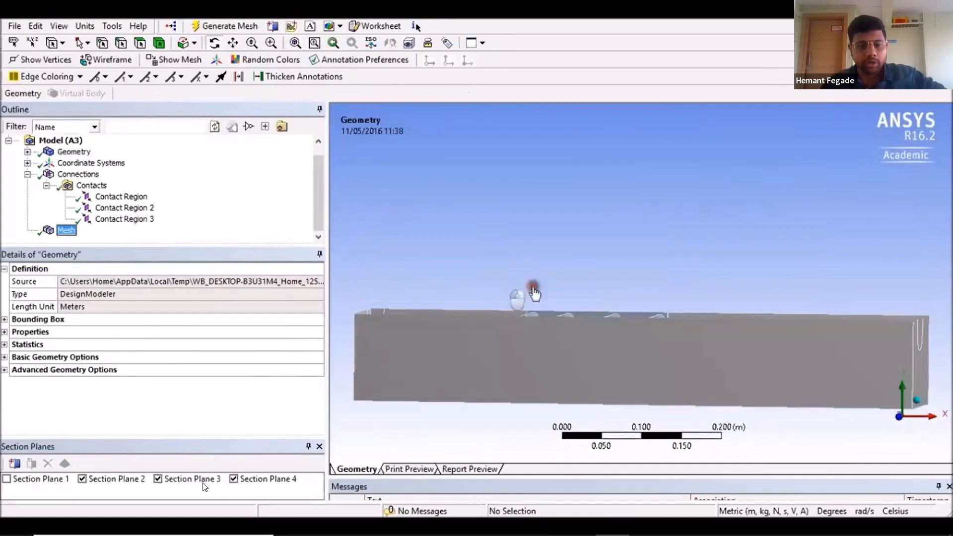
left_click(201, 471)
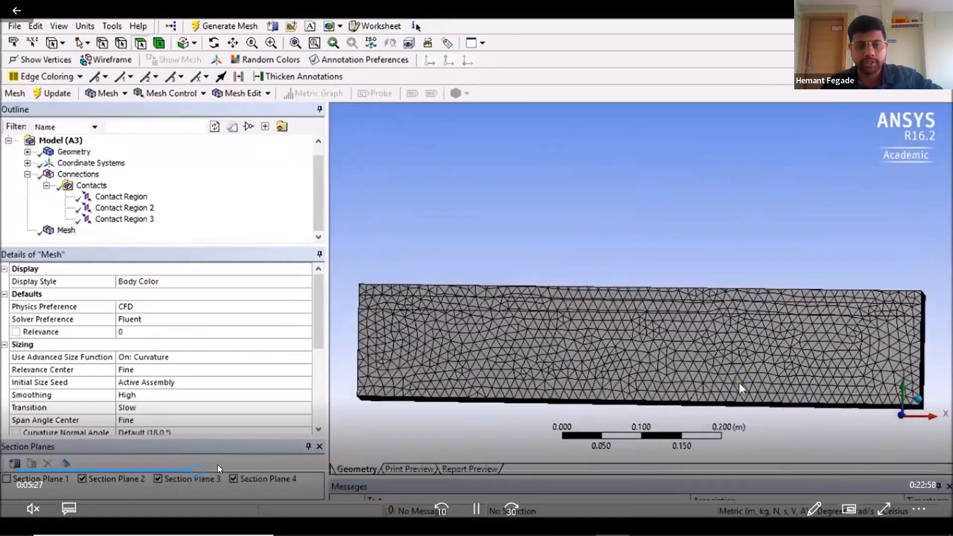
Step: Scrub the video between about 6:18 and 6:55 to review the mesh section view, contacts and named selection
left_click(229, 467)
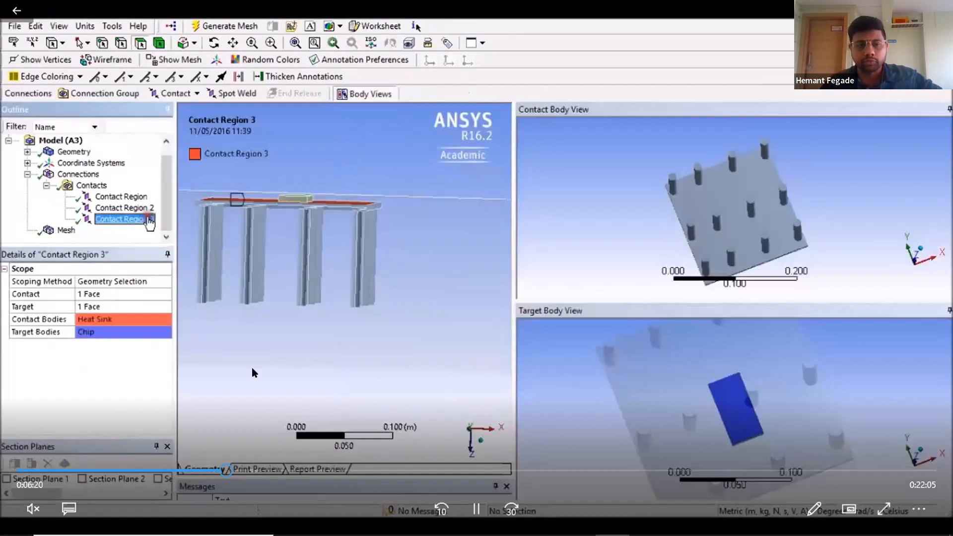
left_click(230, 471)
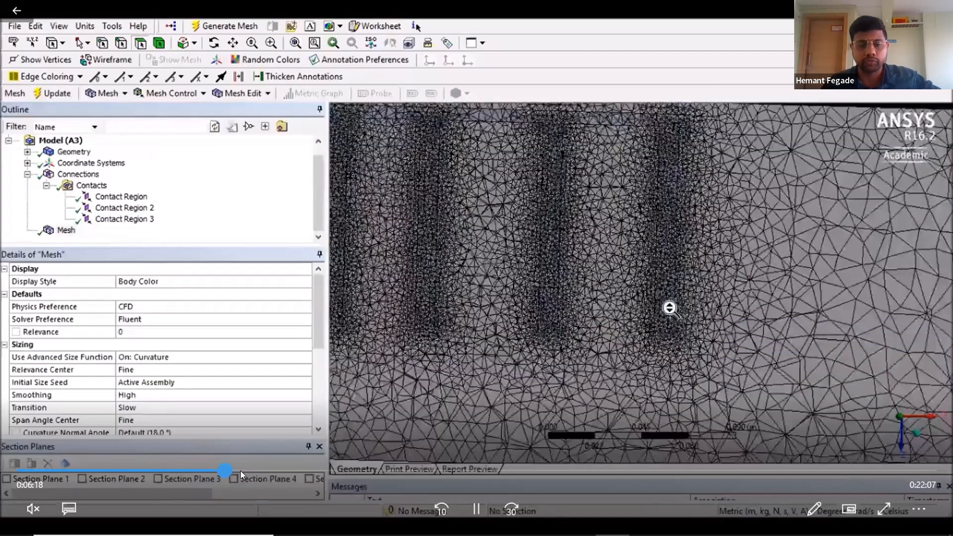
left_click(247, 471)
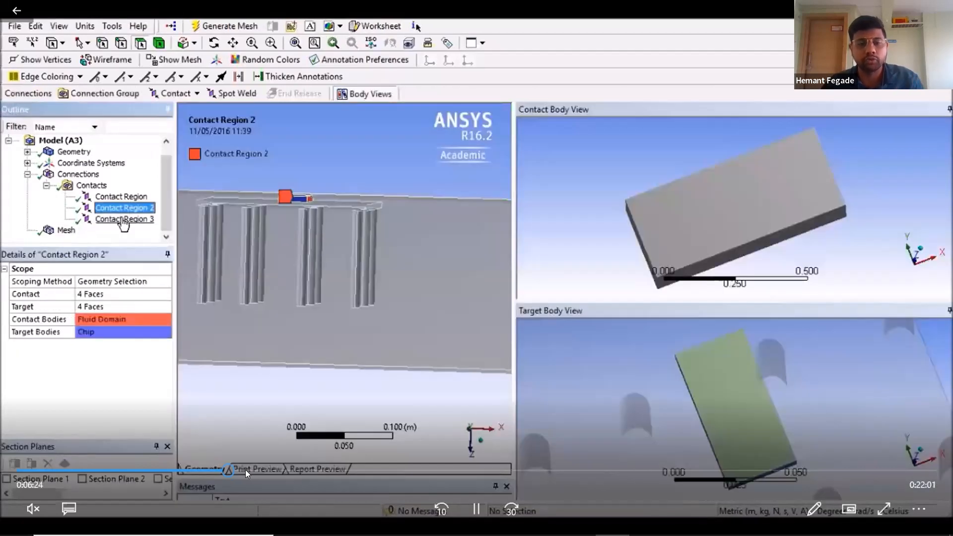
left_click(240, 468)
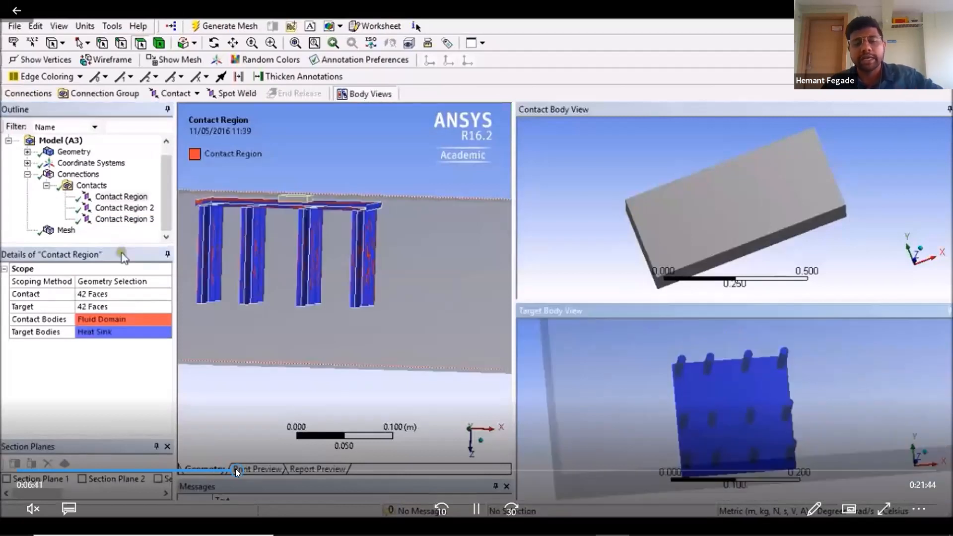
left_click(236, 470)
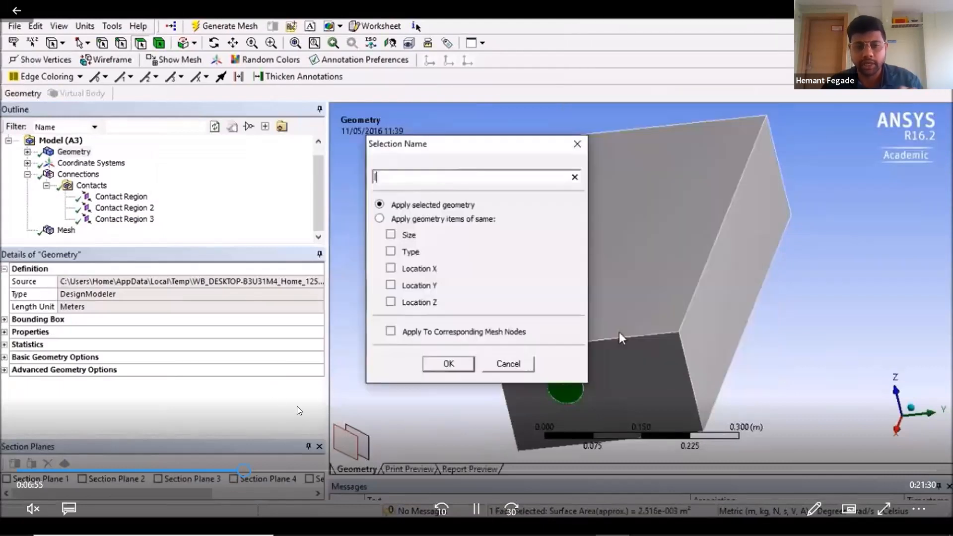
Step: Seek forward through the mesh display and mesh statistics sections to the geometry view at about 10:19
left_click(236, 472)
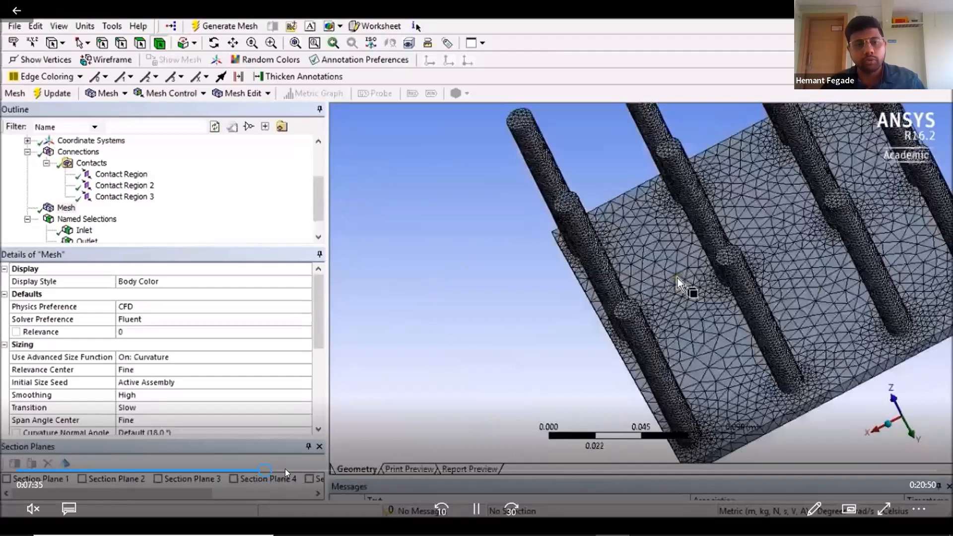
left_click(290, 470)
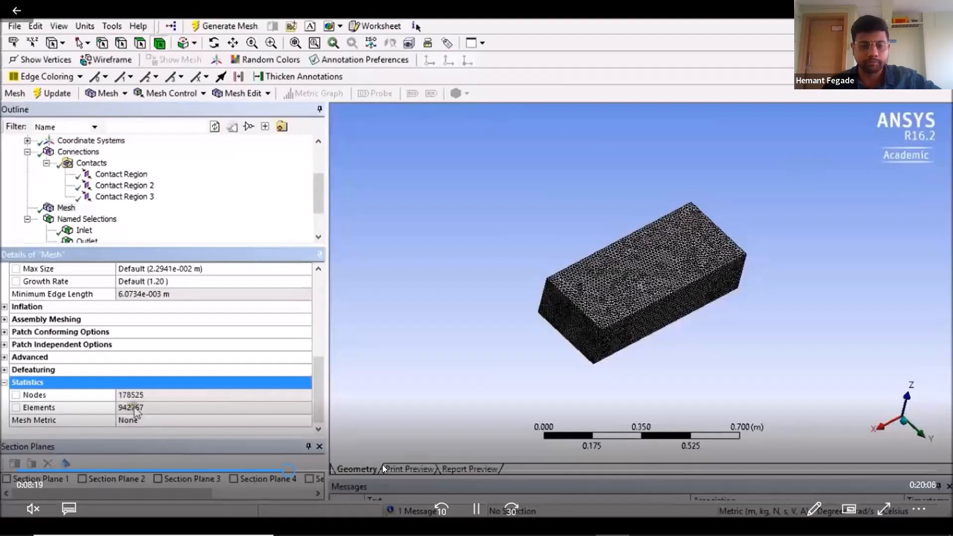
left_click(353, 470)
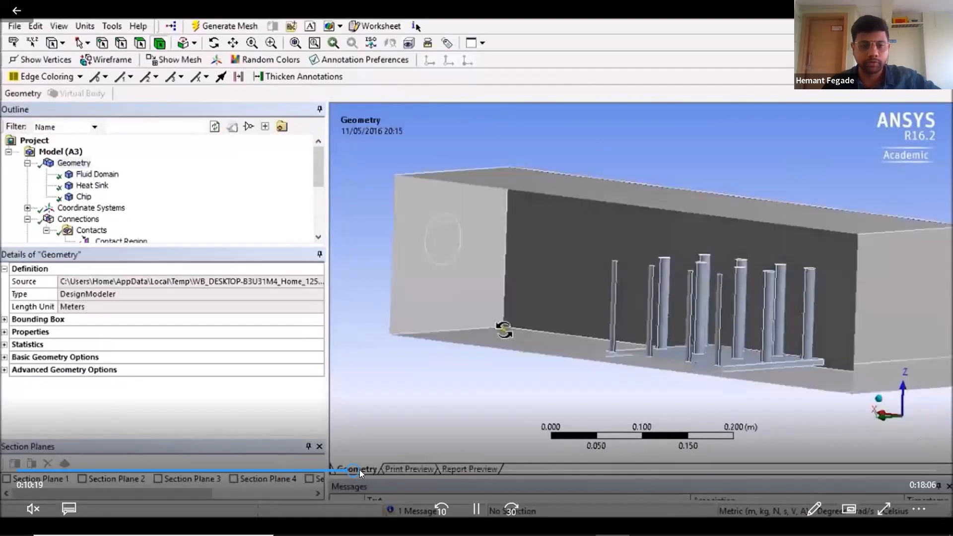
Step: Scrub between about 11:10 and 11:41 to review the Fluent General, Models and Materials setup, pausing and resuming playback
left_click(396, 470)
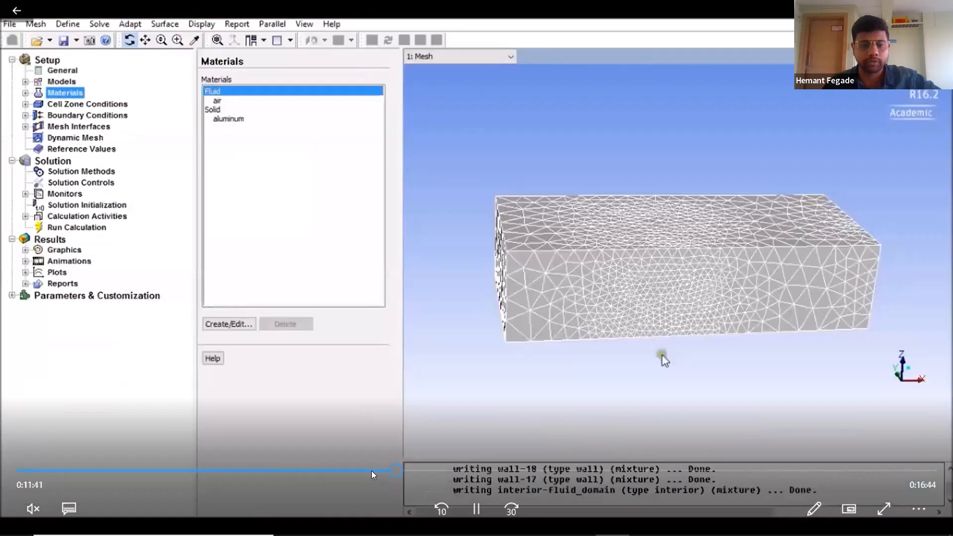
left_click(371, 471)
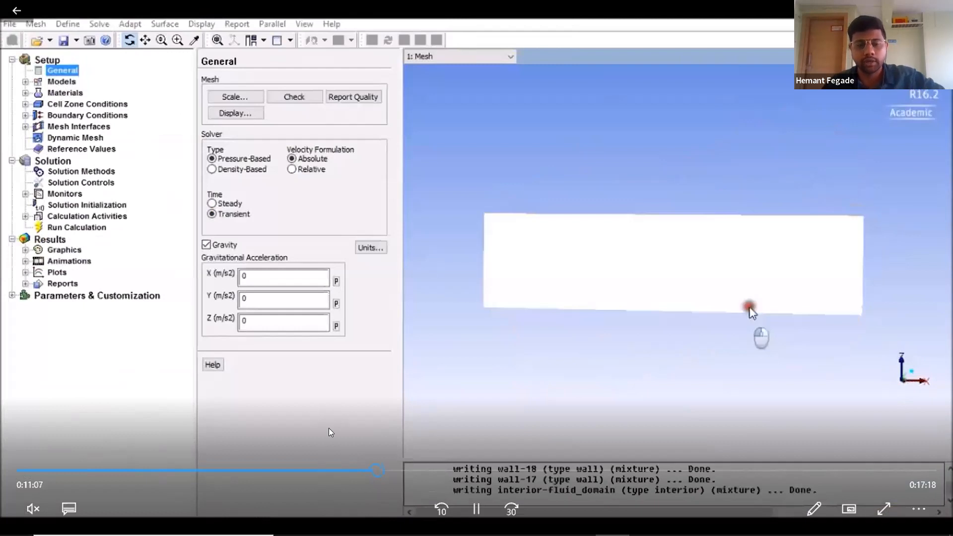
left_click(405, 470)
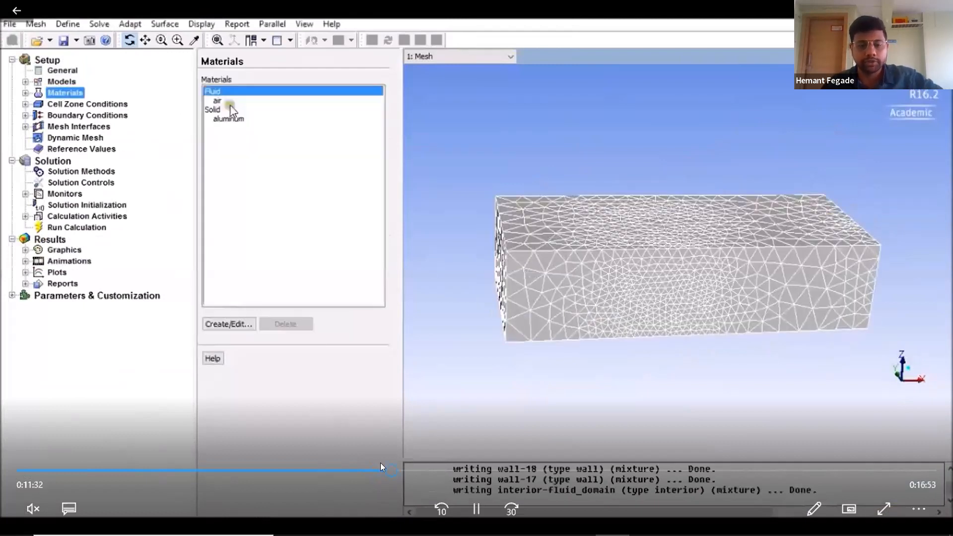
left_click(384, 471)
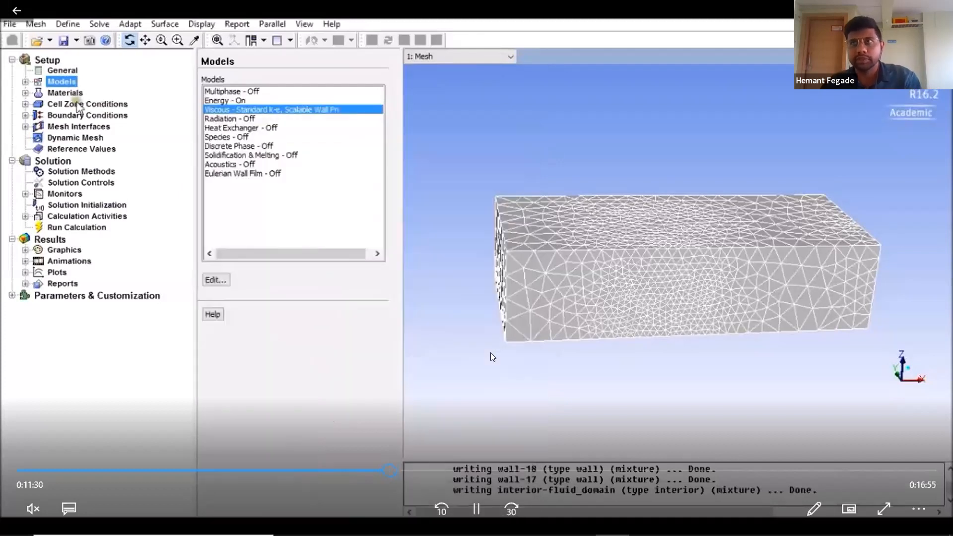
key("space")
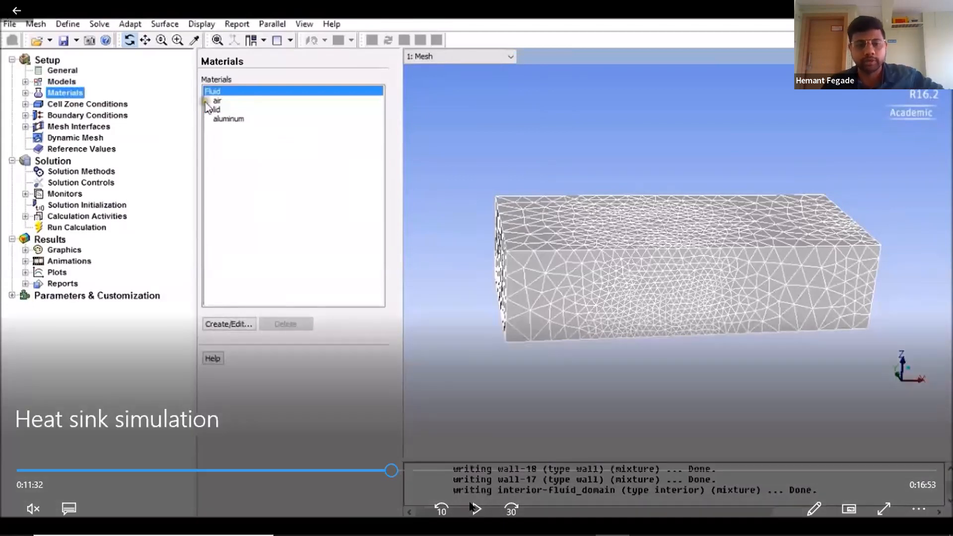
left_click(471, 503)
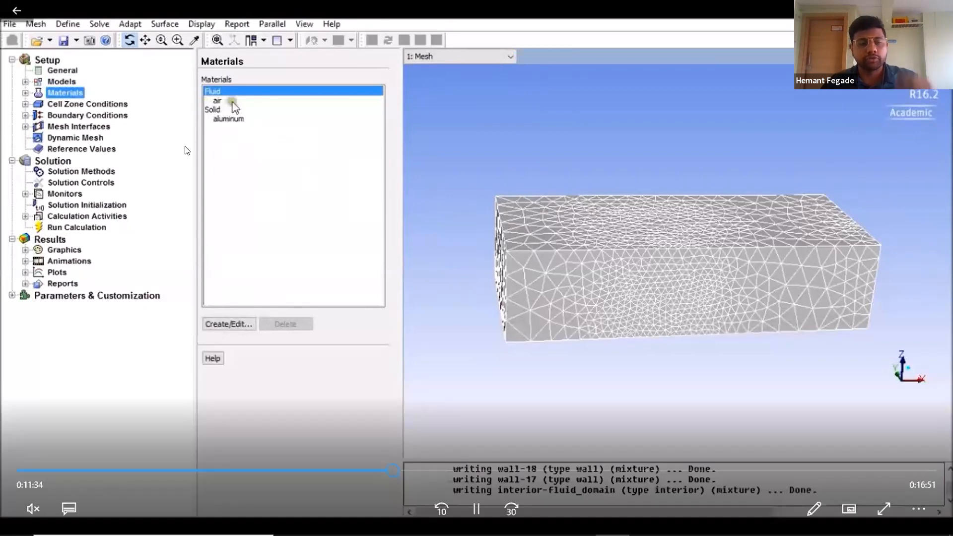
Step: Seek through the boundary conditions and the chip cell zone source terms, up to about 14:53
left_click(397, 470)
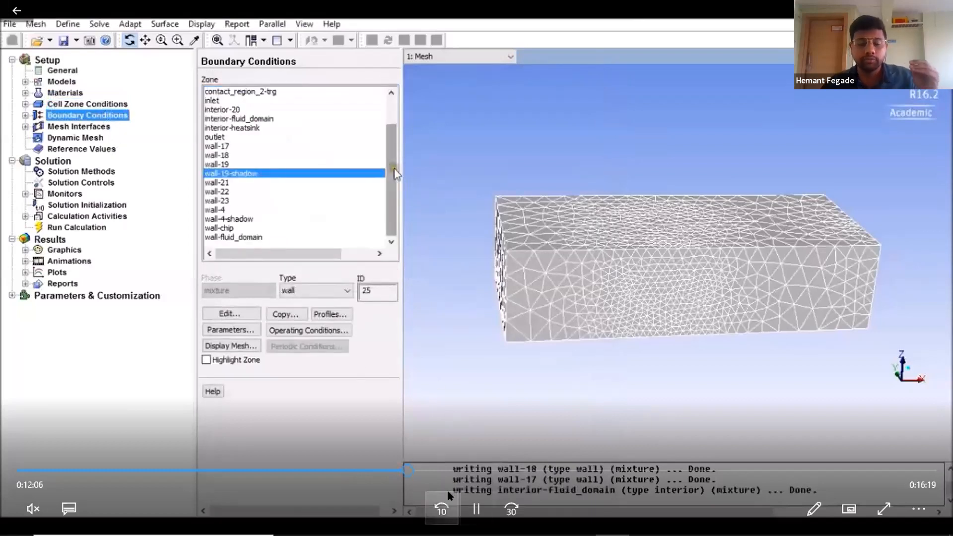
left_click(414, 468)
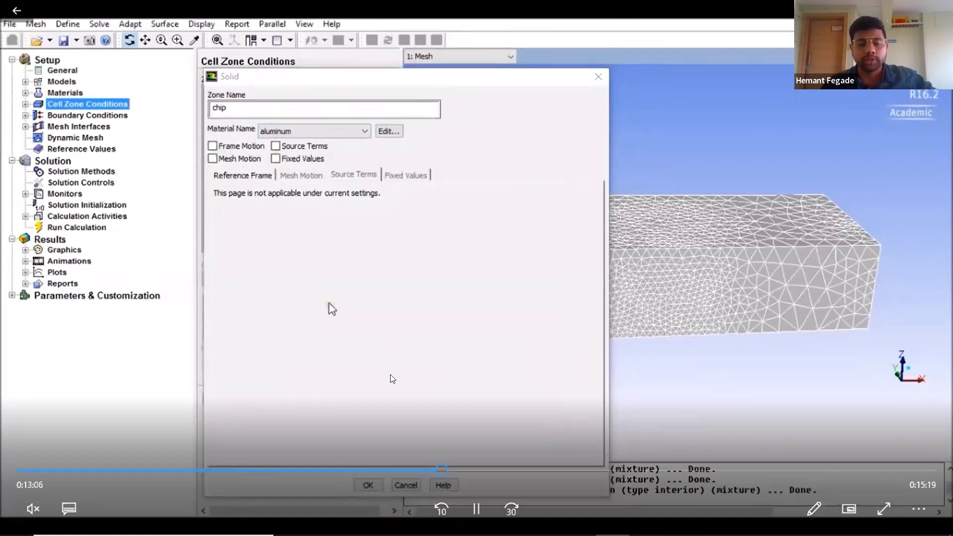
left_click(451, 471)
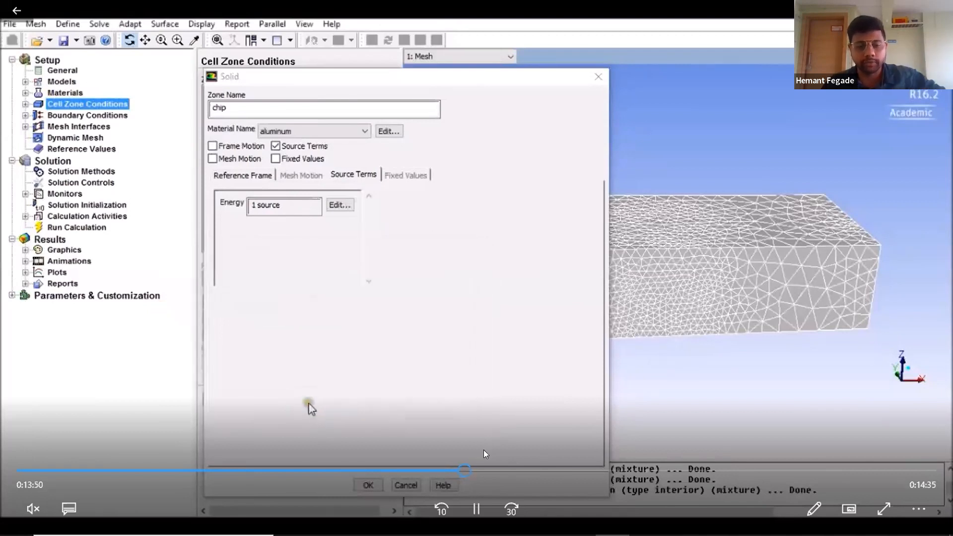
left_click_drag(465, 474, 475, 474)
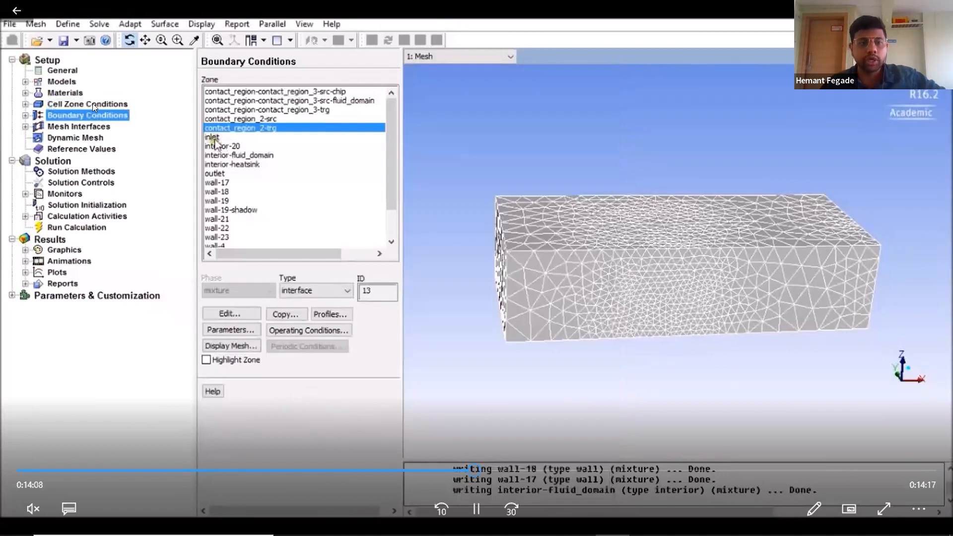
left_click(473, 471)
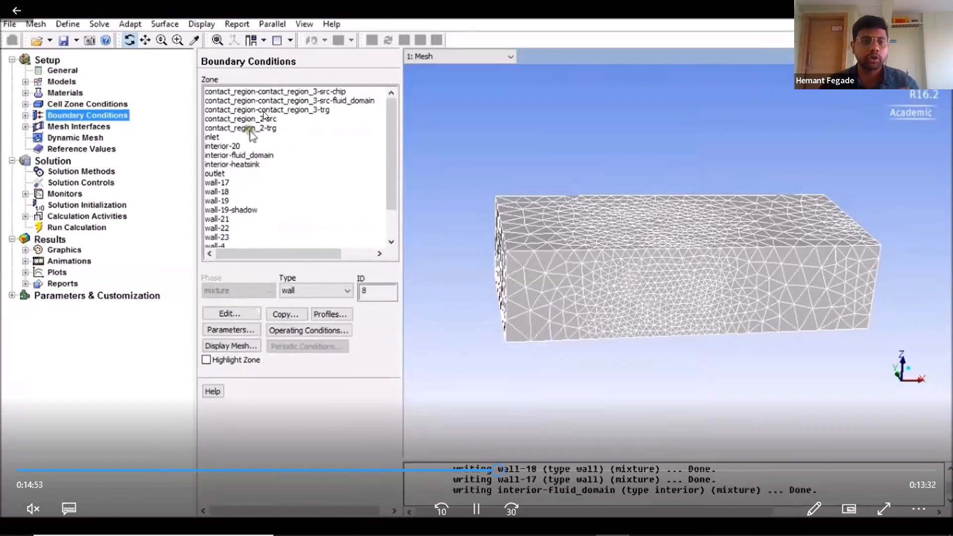
Step: Jump ahead to the mesh interfaces section and step back to about 16:40
left_click(509, 470)
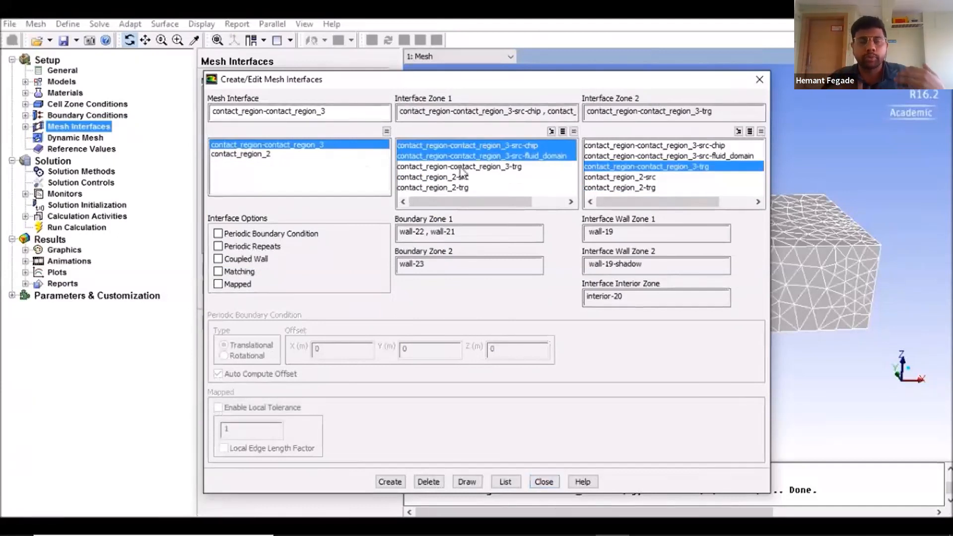
left_click(256, 154)
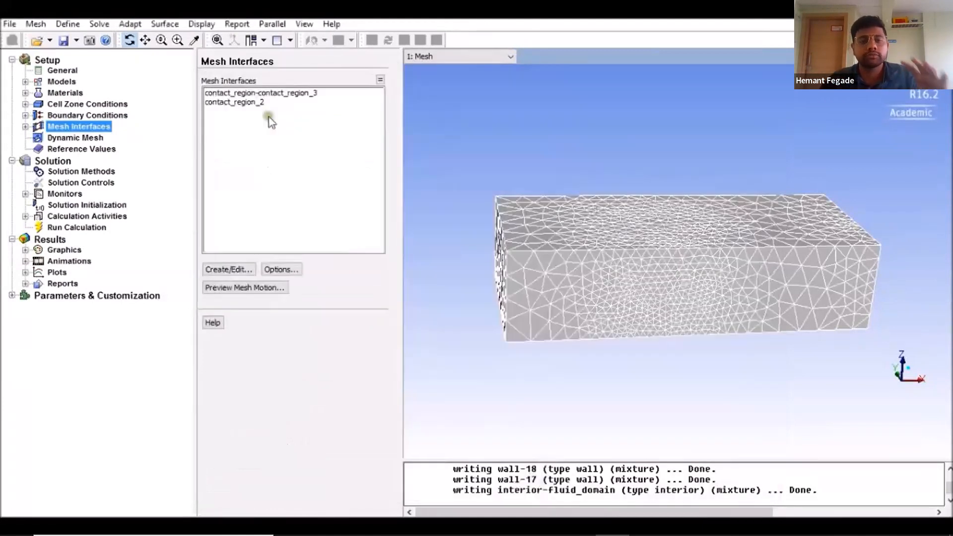
mouse_move(439, 294)
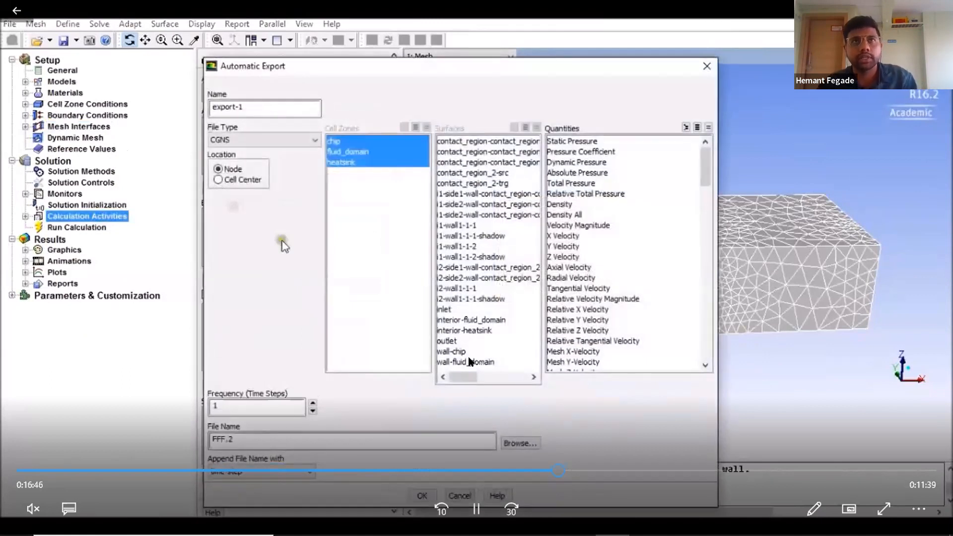
key("Left")
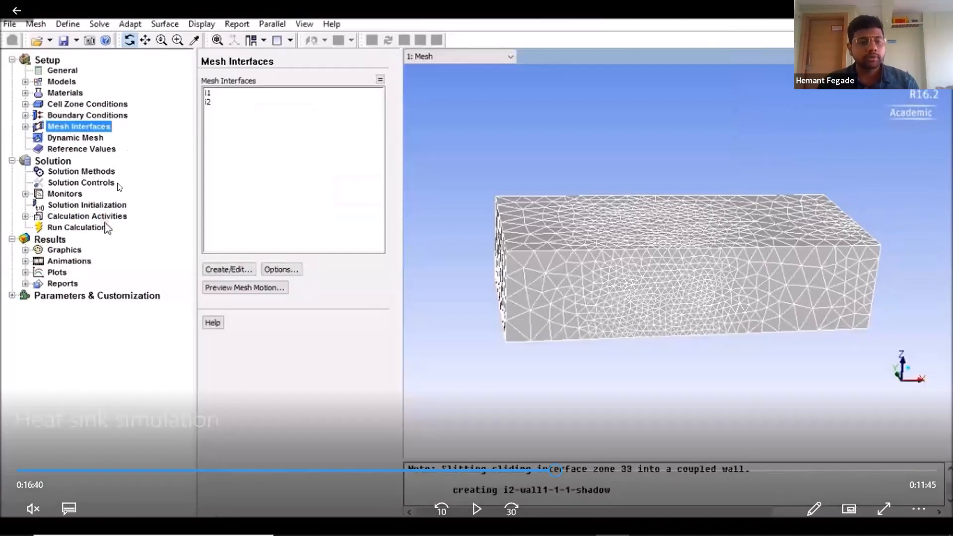
Step: Play to the Automatic Export dialog in Calculation Activities, pause there, then resume playback
key("space")
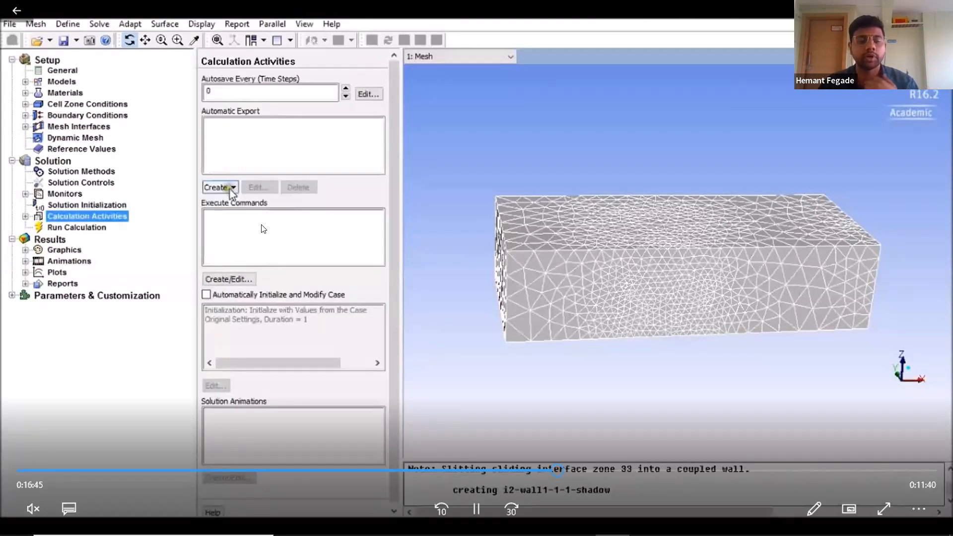
key("space")
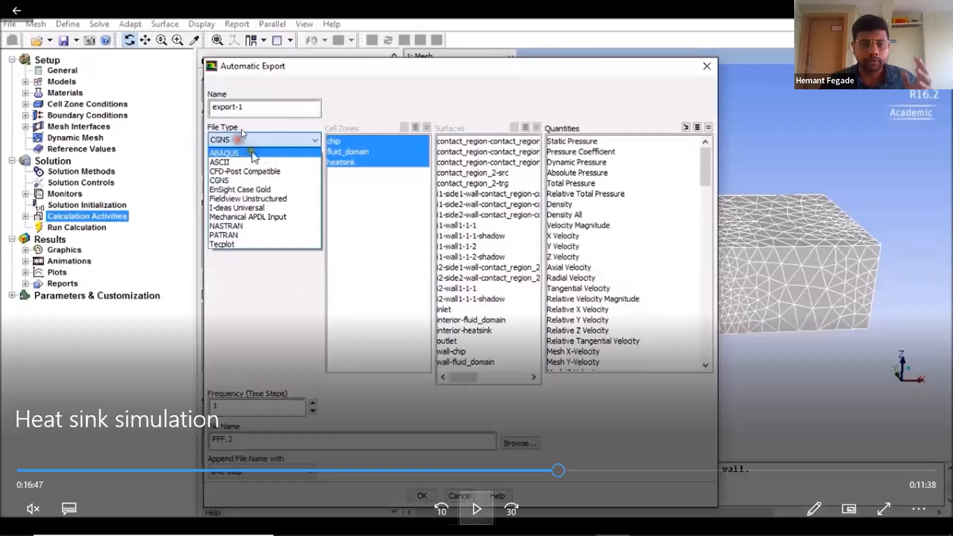
left_click(476, 509)
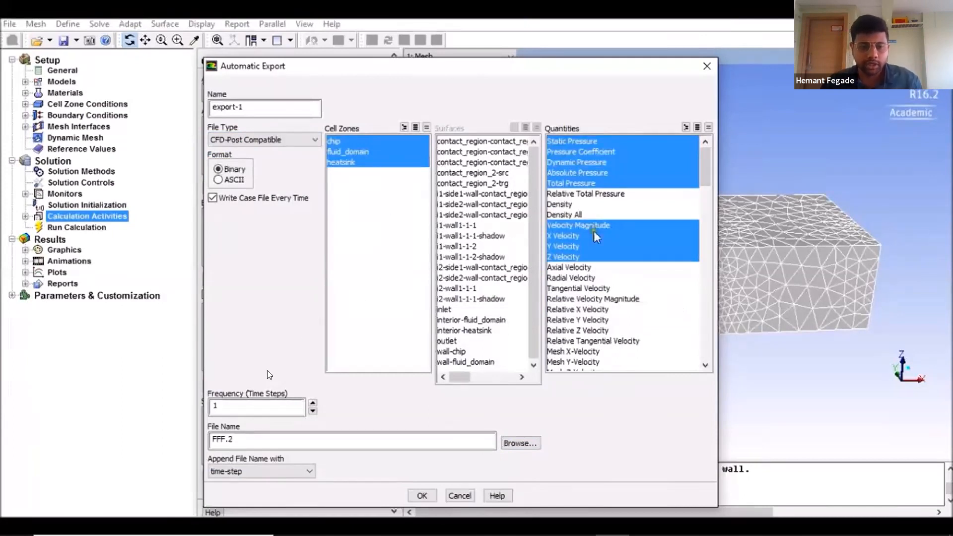
mouse_move(224, 362)
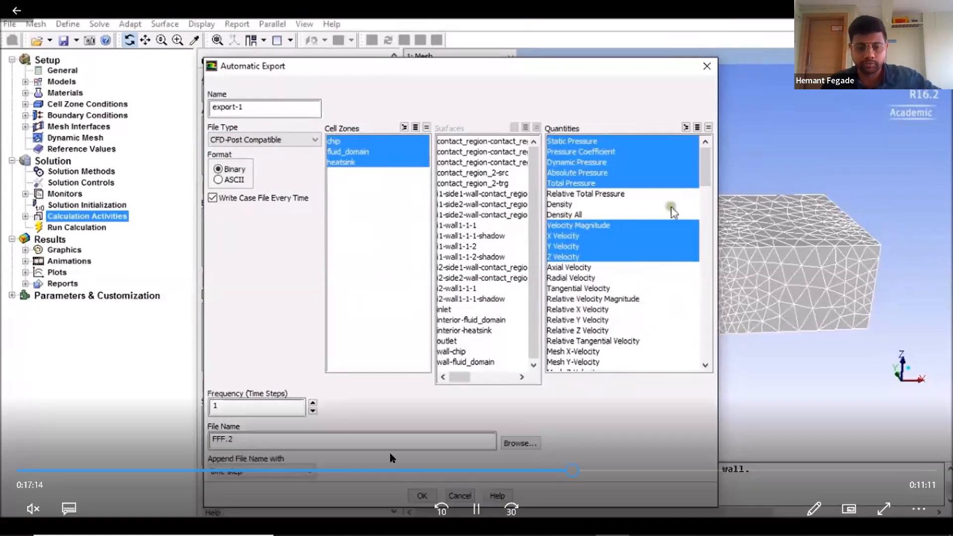
Step: Seek to about 17:33 to review the export quantities and frequency, pausing and resuming playback
left_click(581, 469)
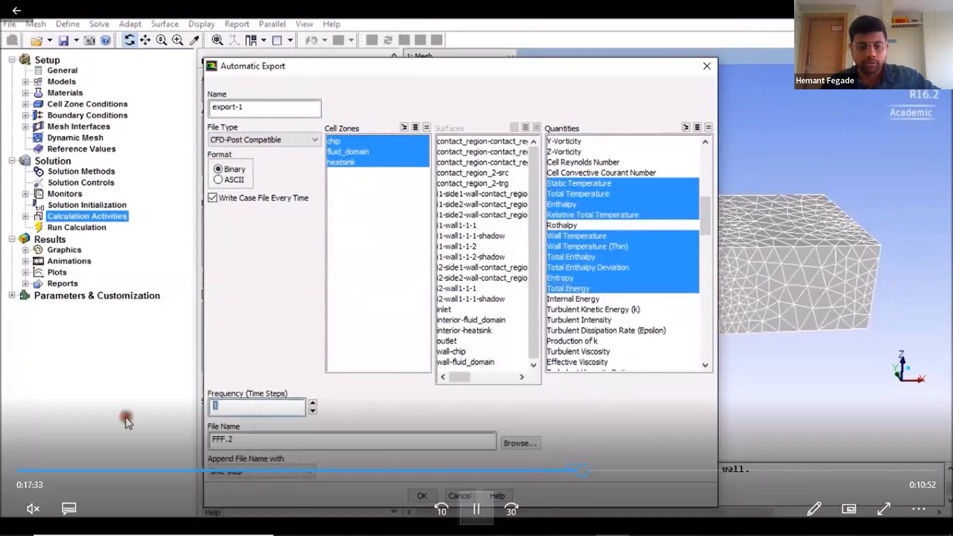
left_click(325, 366)
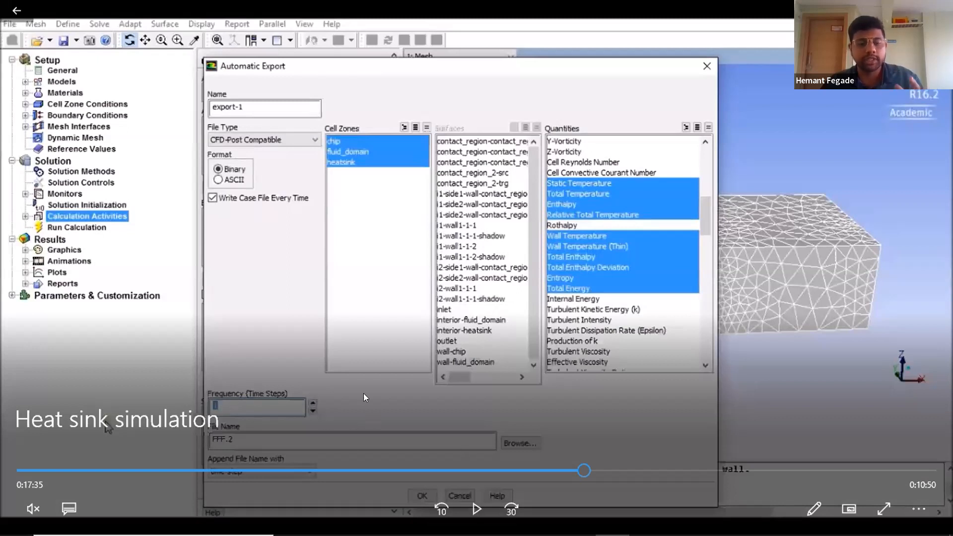
left_click(393, 393)
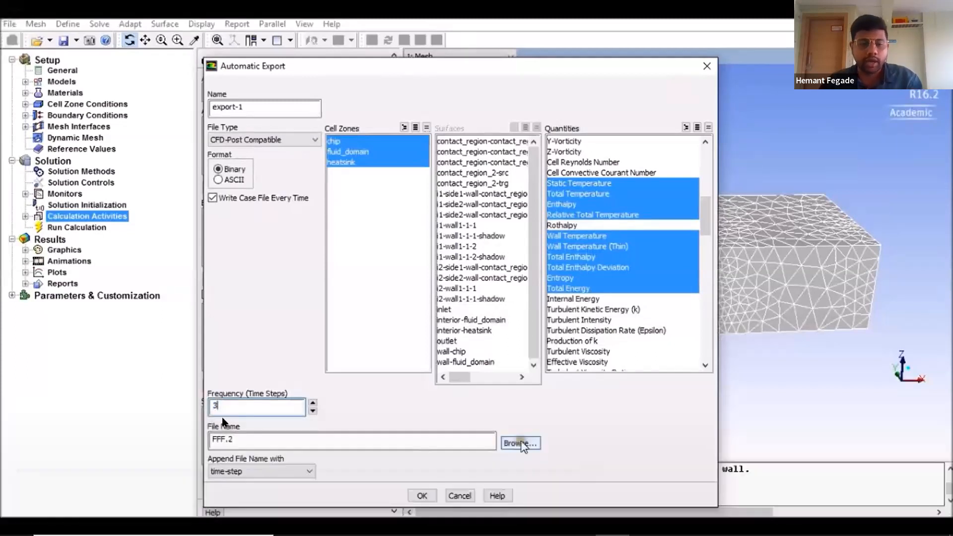
mouse_move(226, 413)
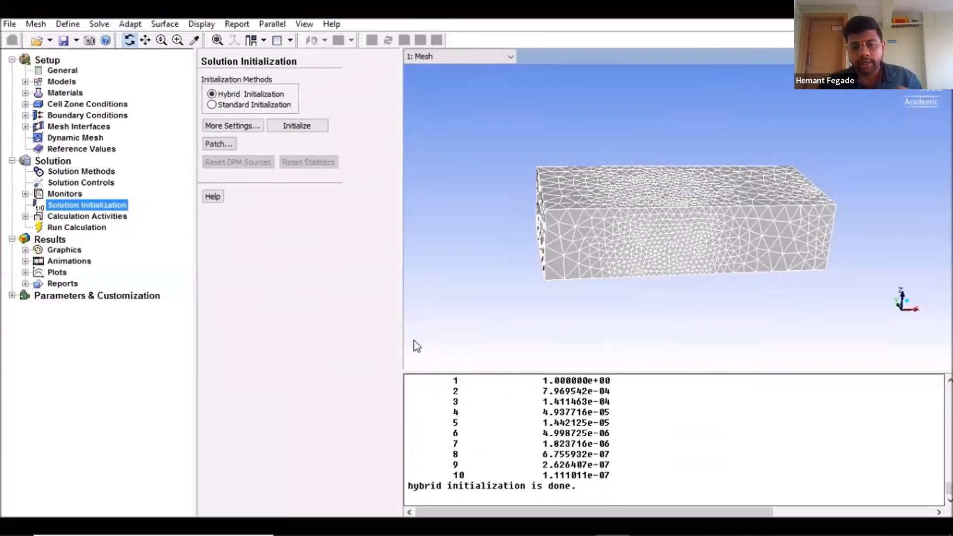
Step: Pause and resume the video at the solution initialization section around 18:08
key("space")
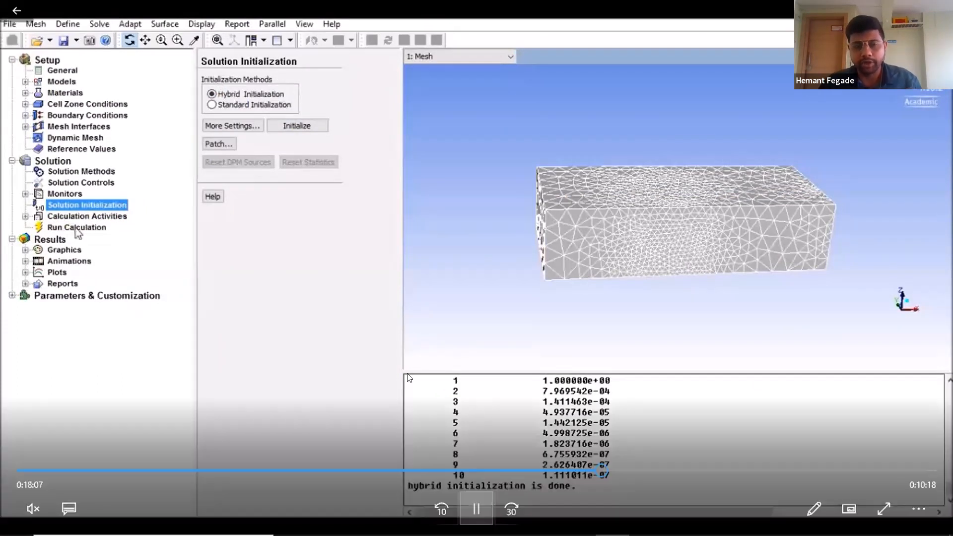
key("space")
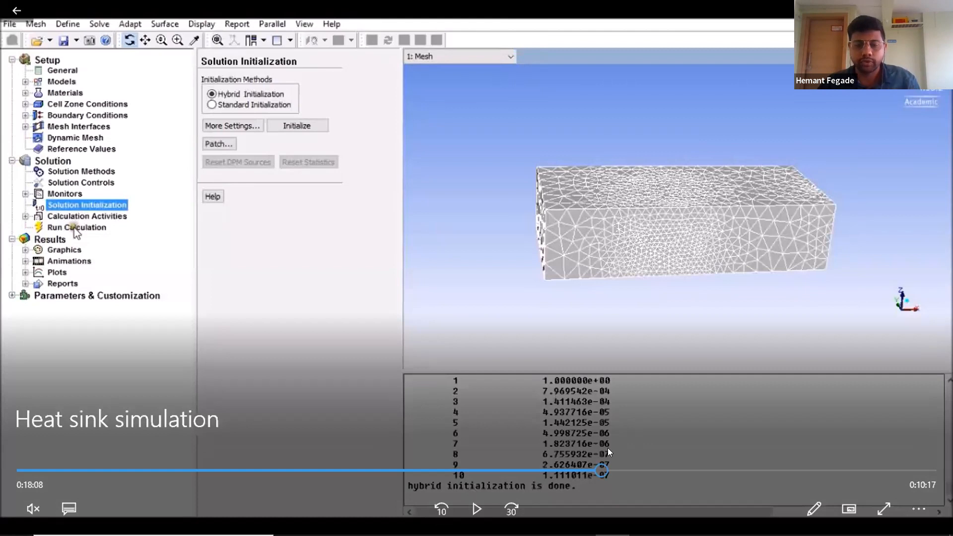
left_click(476, 508)
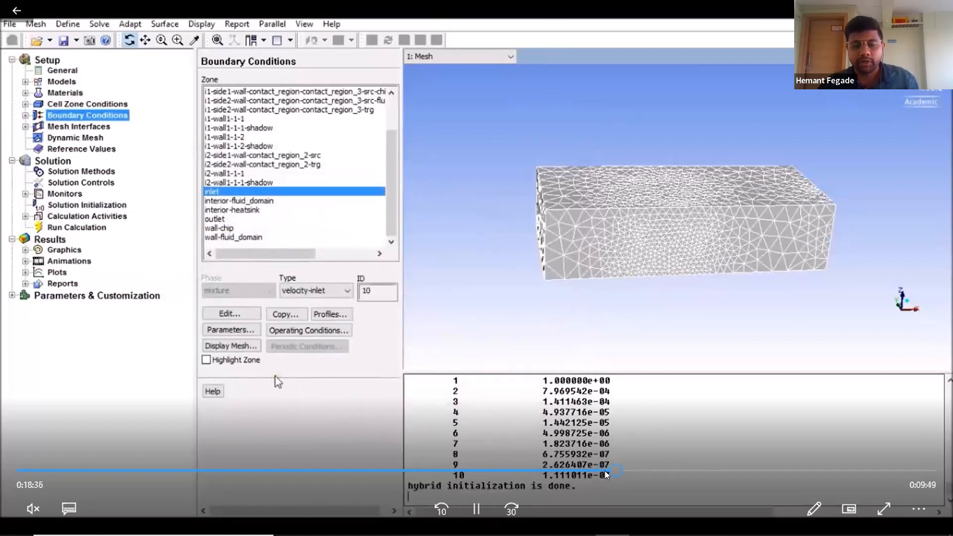
Step: Seek through the Run Calculation settings and Patch dialog around 18:50 to the calculation stage
left_click(624, 467)
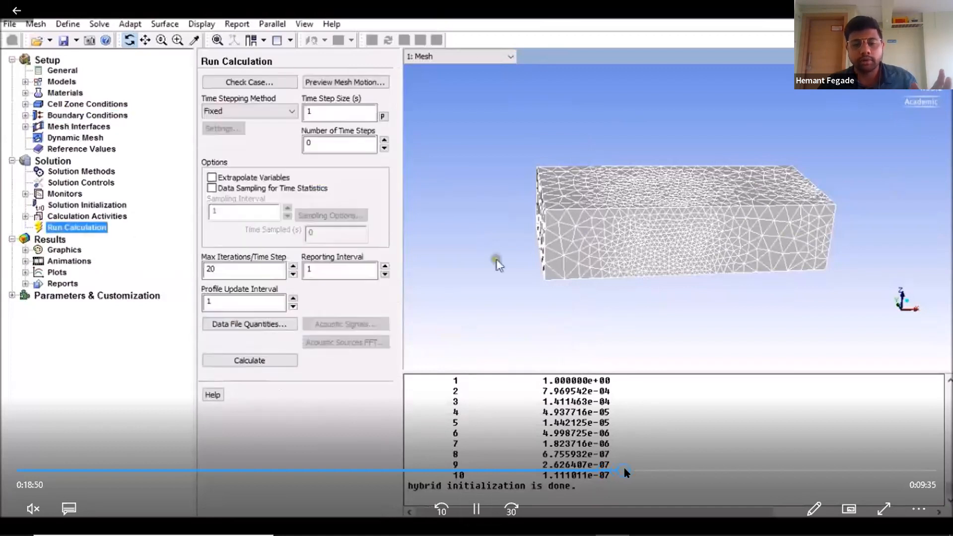
left_click(631, 469)
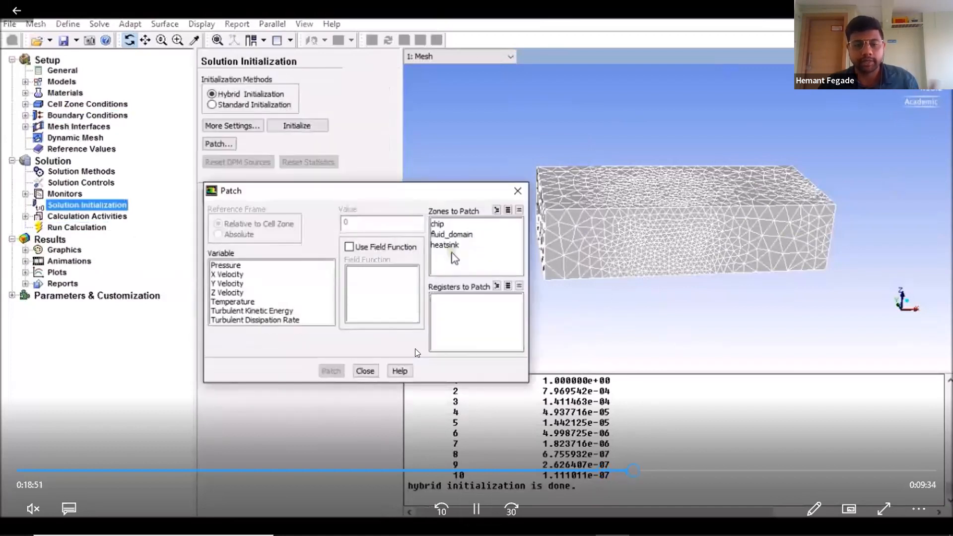
left_click(648, 470)
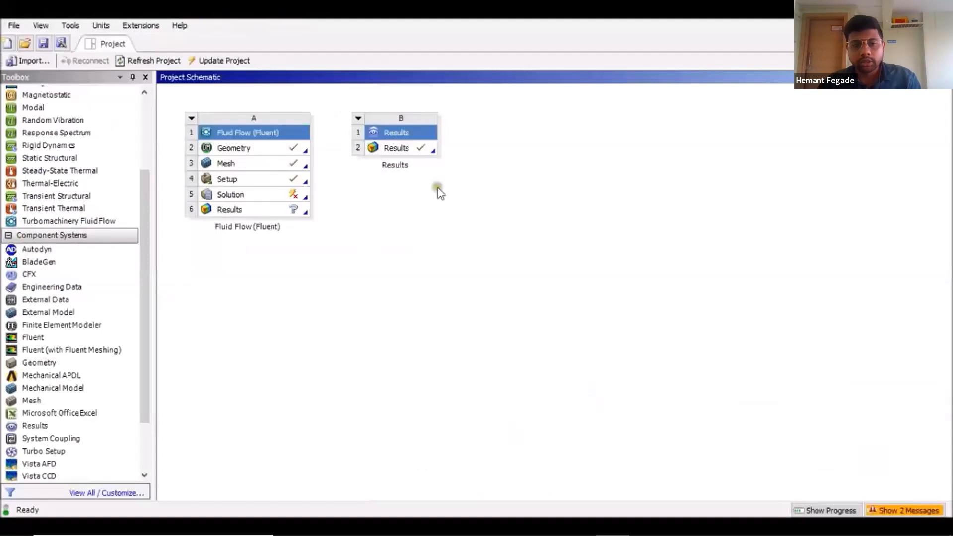
Step: Skip ahead to the CFD-Post results section and pause at the plane definition at about 21:25
right_click(413, 148)
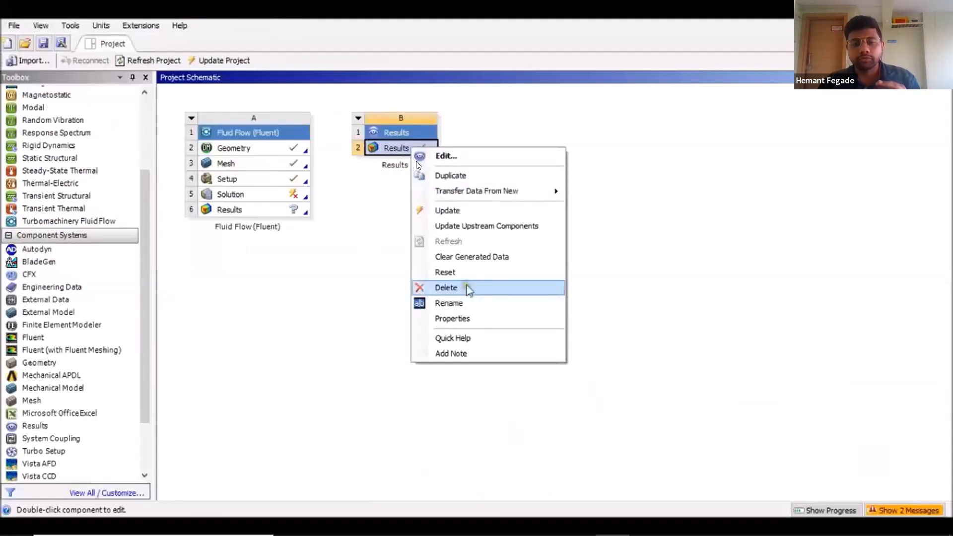
left_click(469, 288)
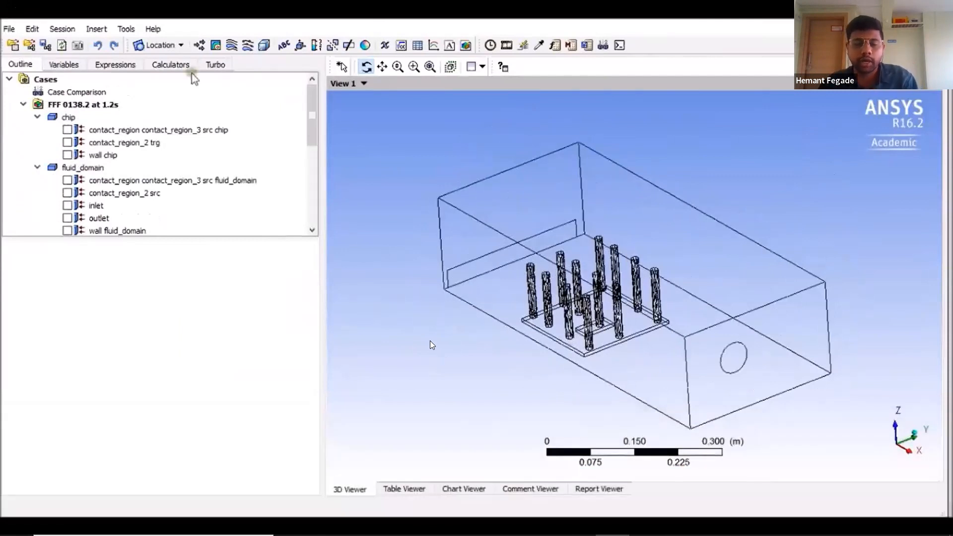
key("space")
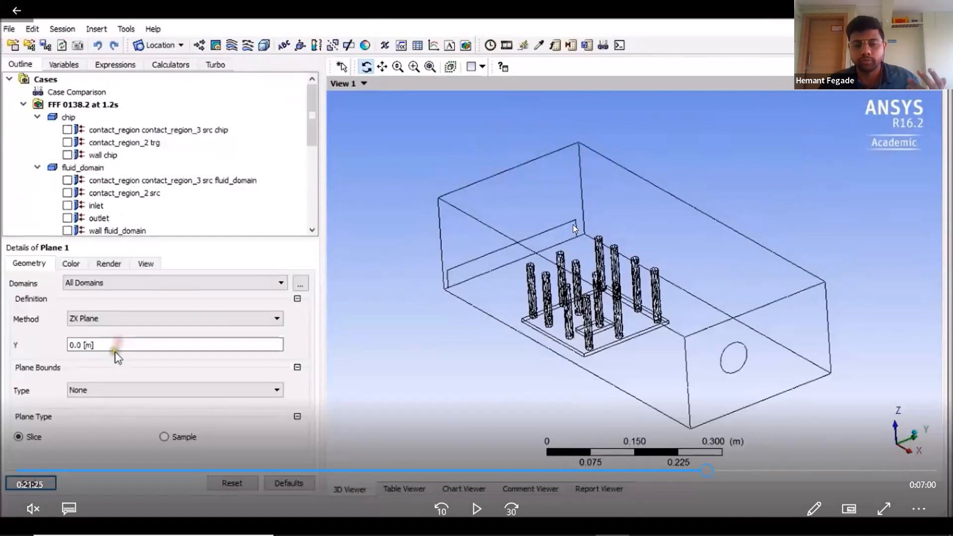
Step: Resume playback through the temperature contour setup on Plane 1 around 21:49, pausing and resuming the video
left_click(472, 512)
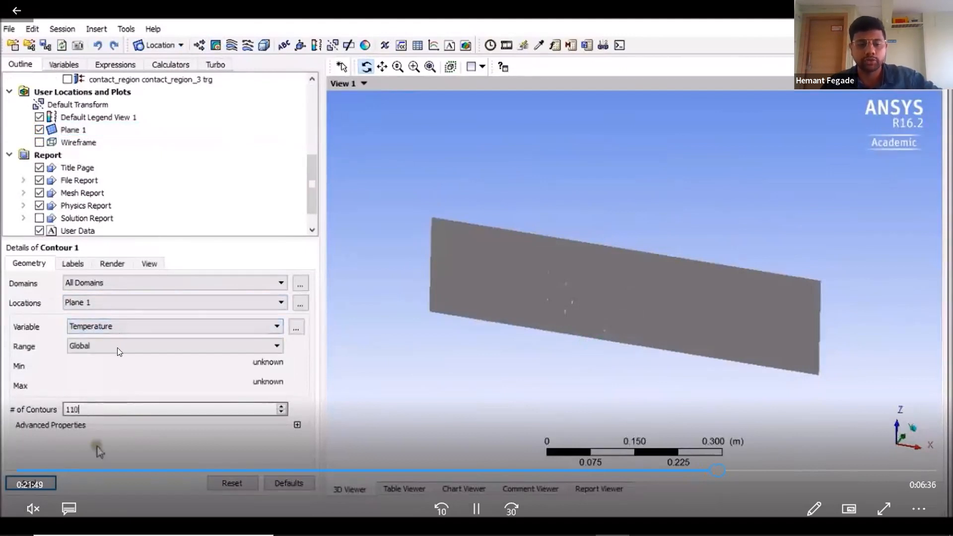
left_click(477, 509)
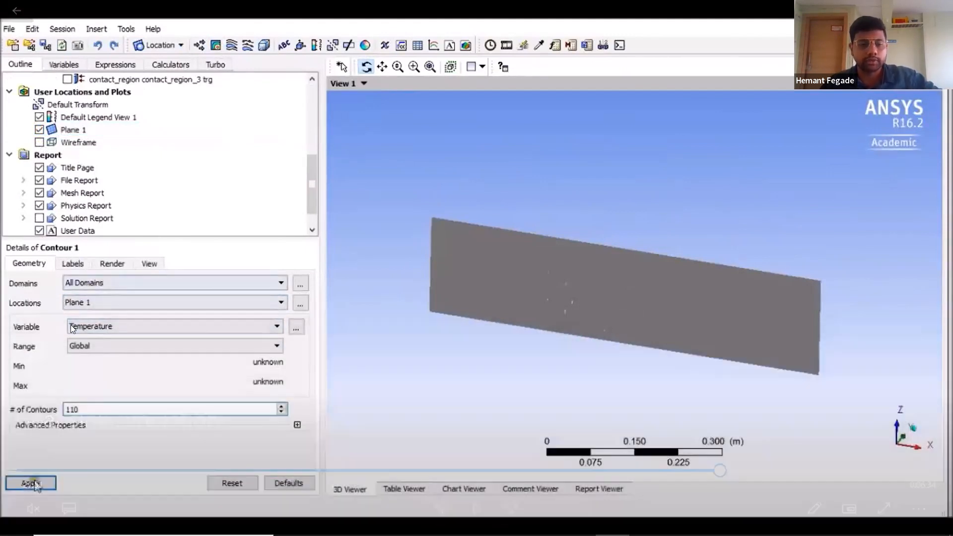
mouse_move(82, 335)
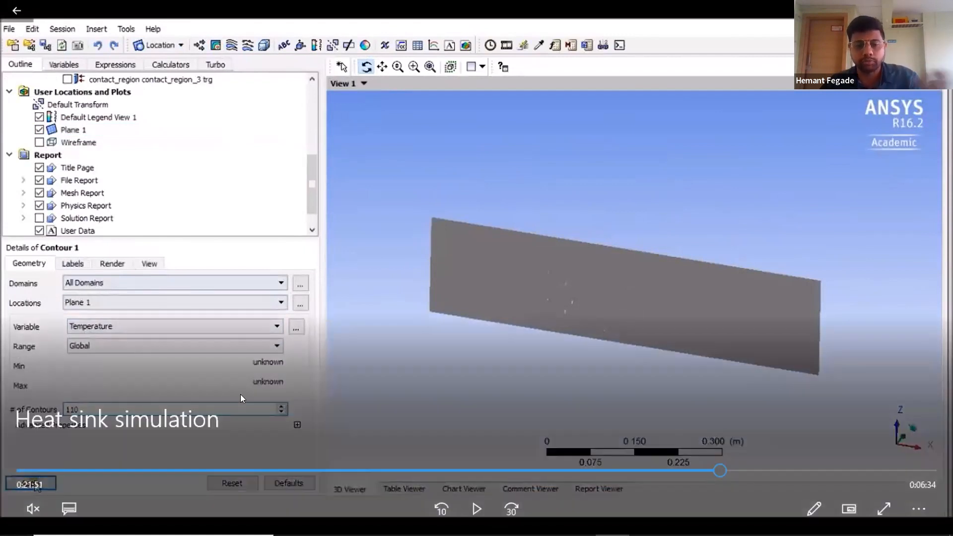
left_click(464, 498)
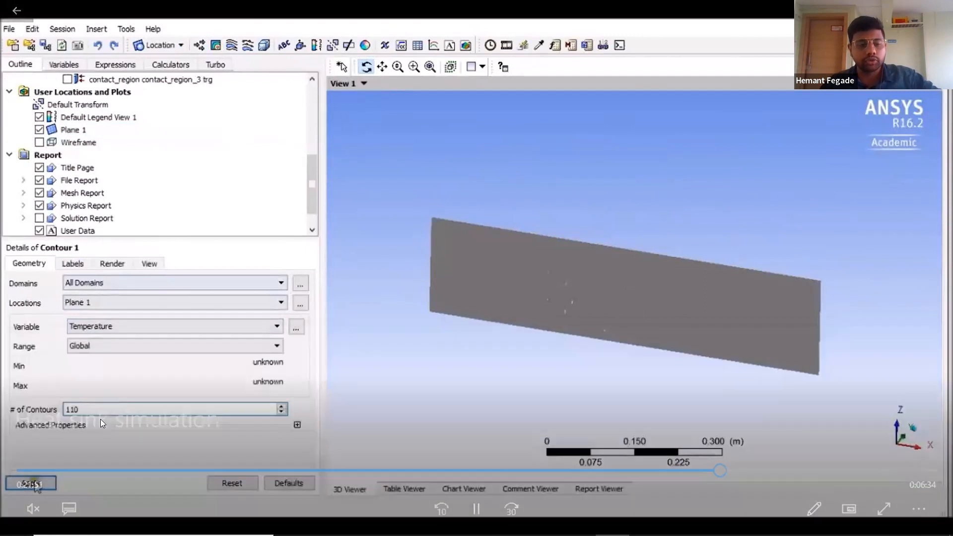
mouse_move(741, 334)
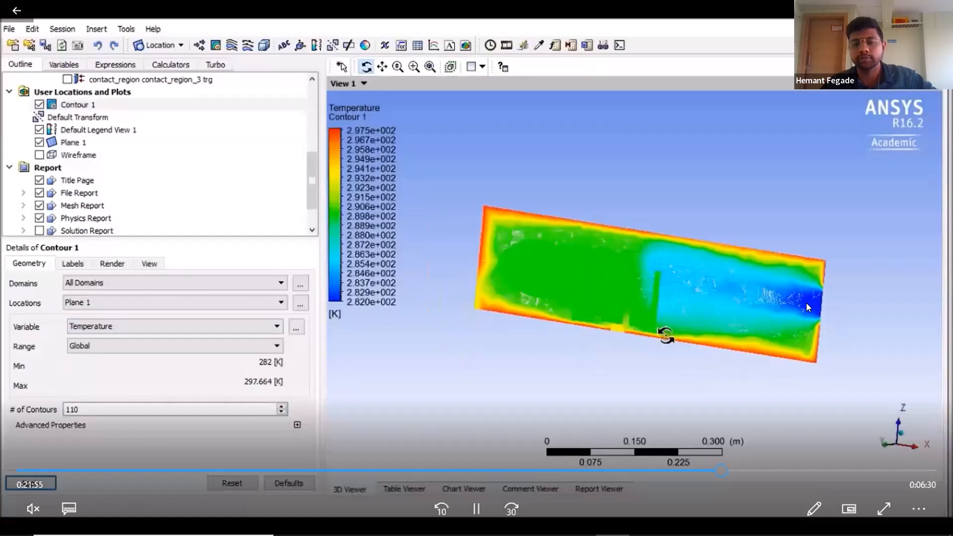
left_click(806, 279)
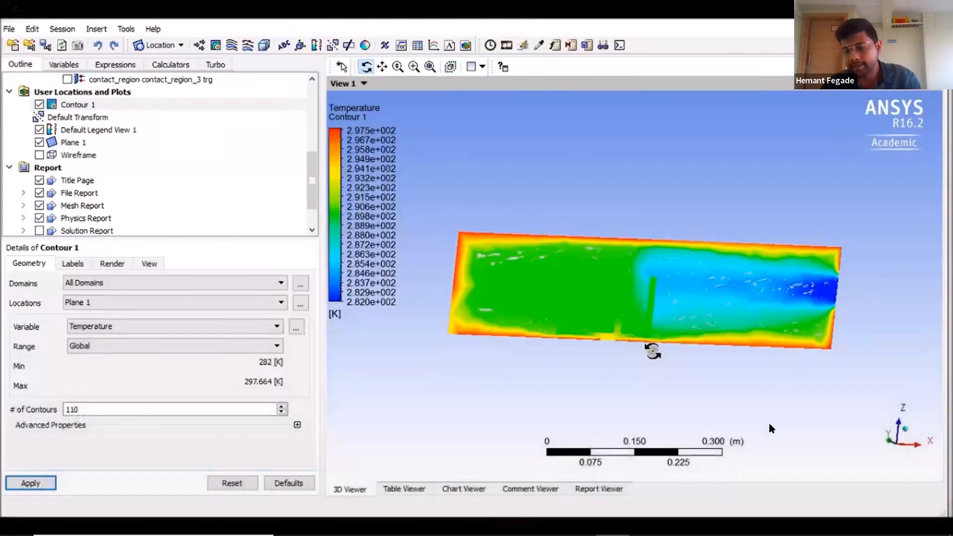
Step: Seek the timeline around 21:57 to 21:59 to review the temperature contour result
left_click(744, 465)
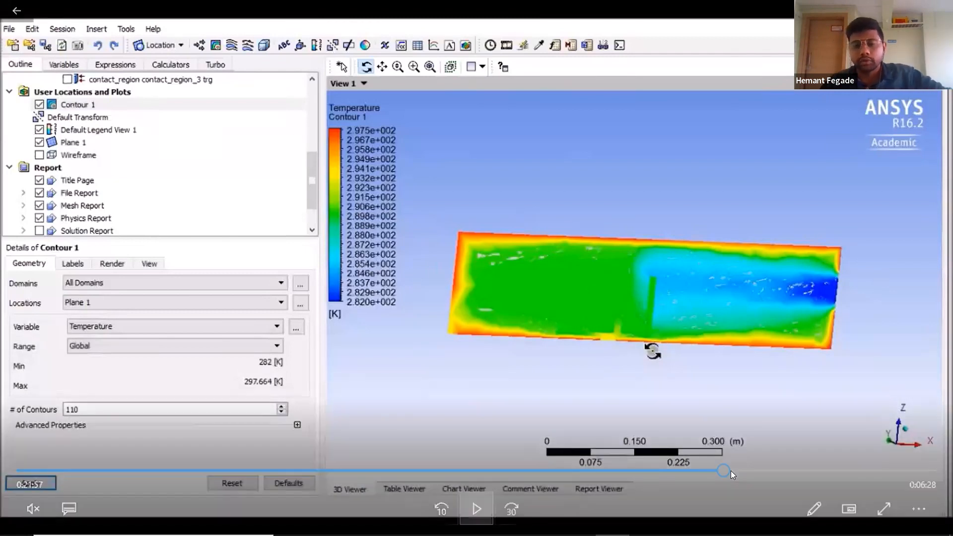
left_click(740, 469)
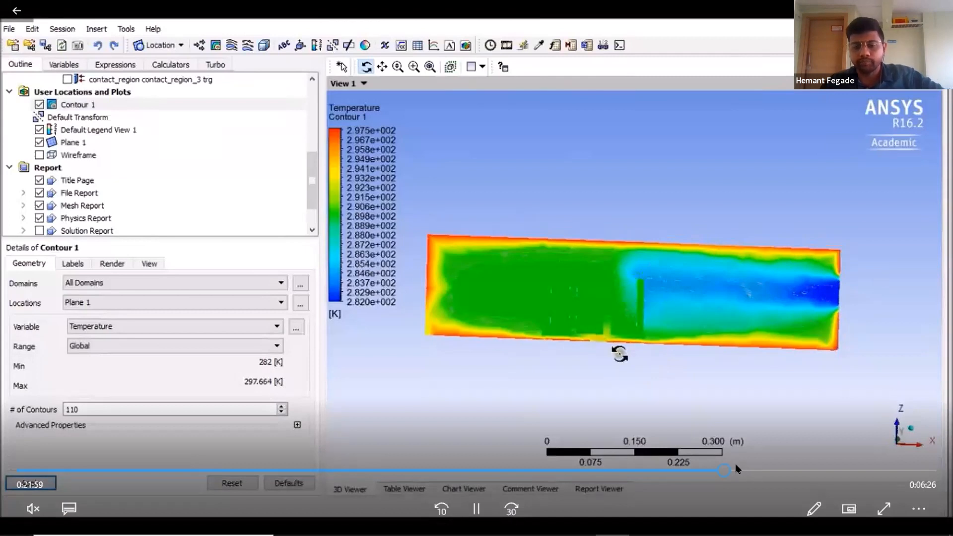
left_click(736, 469)
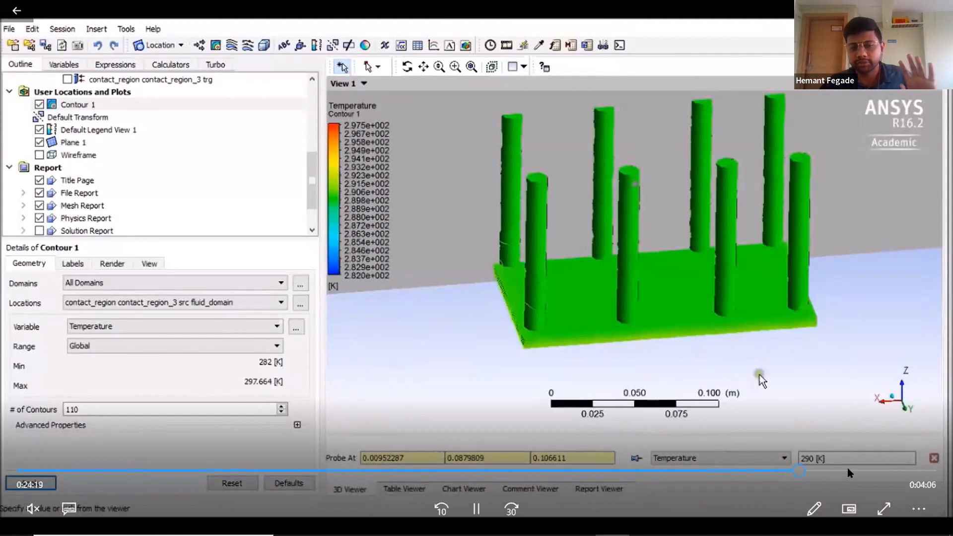
Step: Seek forward through the probe and velocity streamline results sections between about 24:19 and 26:28
left_click(833, 471)
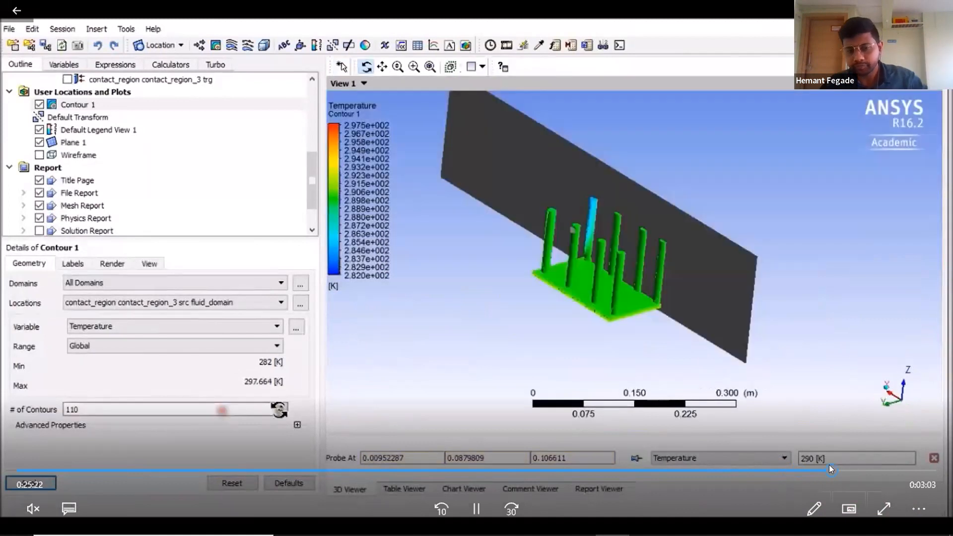
left_click(865, 470)
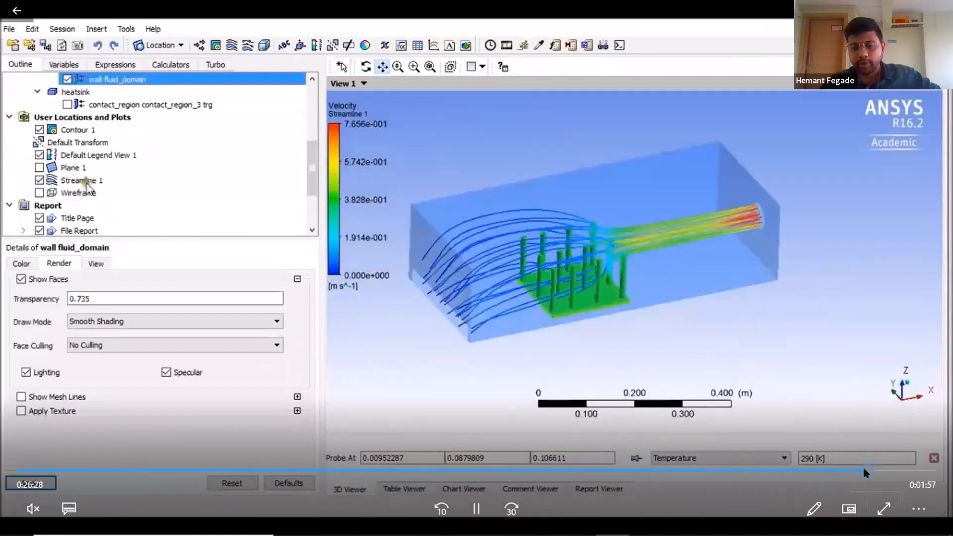
left_click(841, 472)
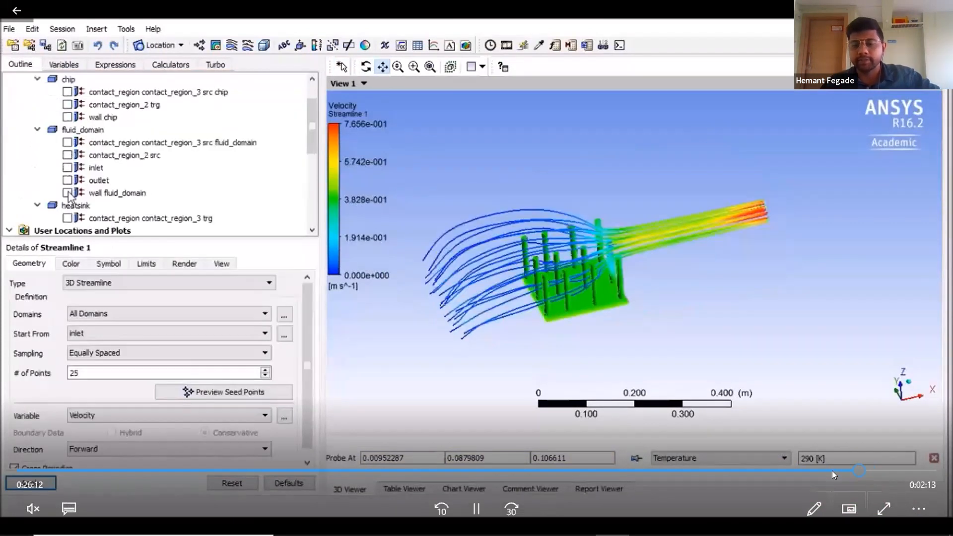
left_click(859, 471)
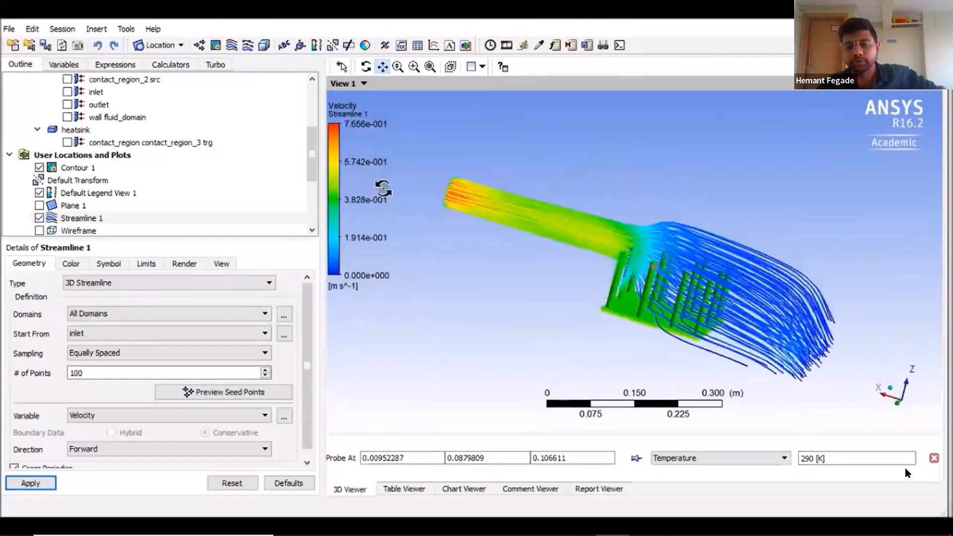
mouse_move(910, 464)
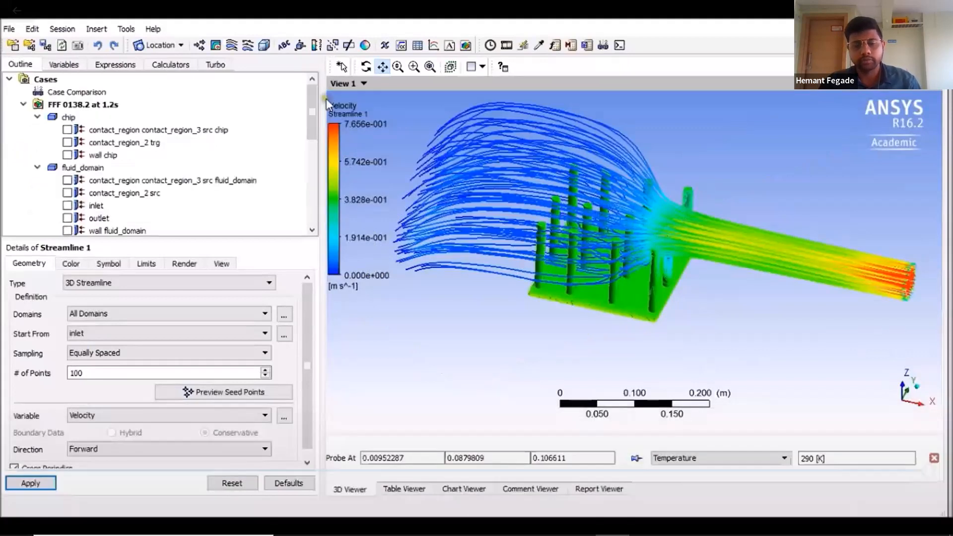
Step: Pause the restarted video at its beginning and jump to the end of the recording
left_click(580, 293)
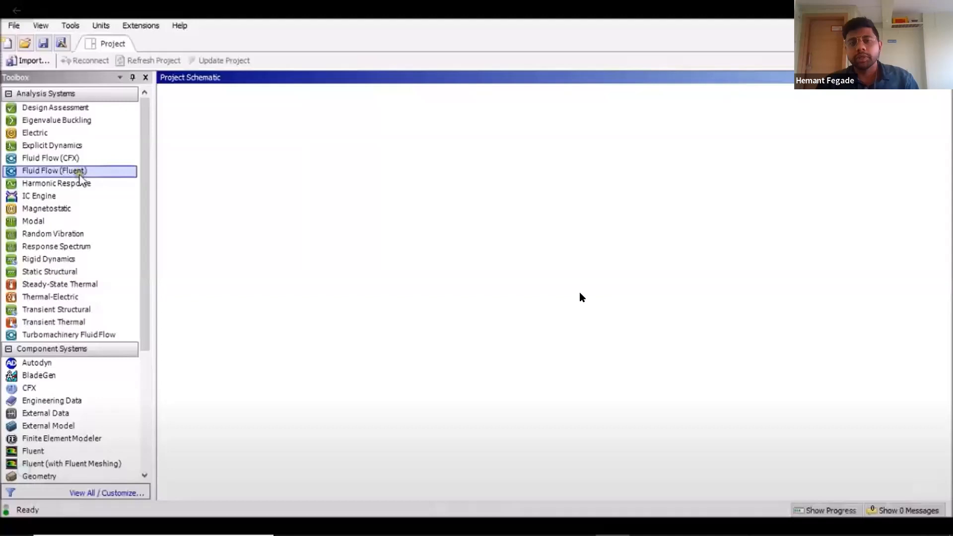
left_click(580, 293)
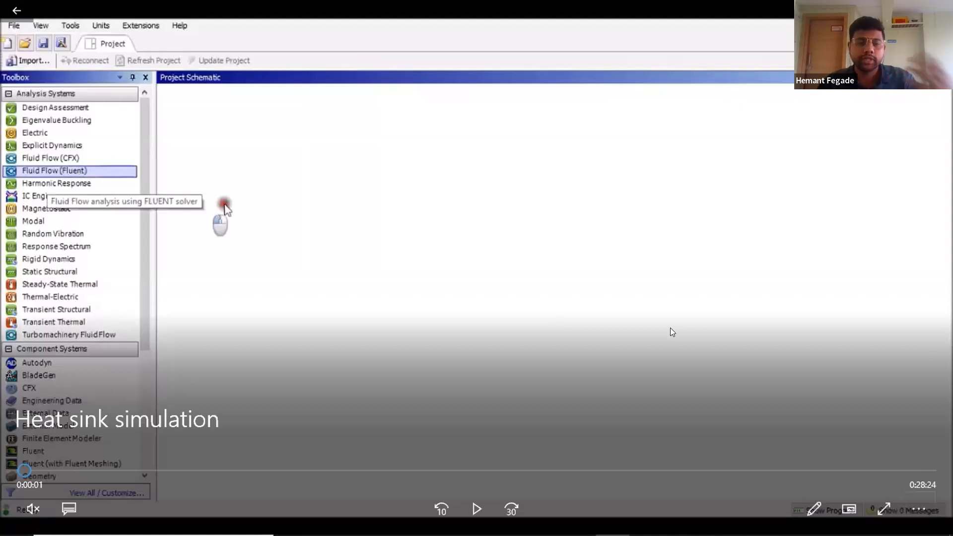
key("End")
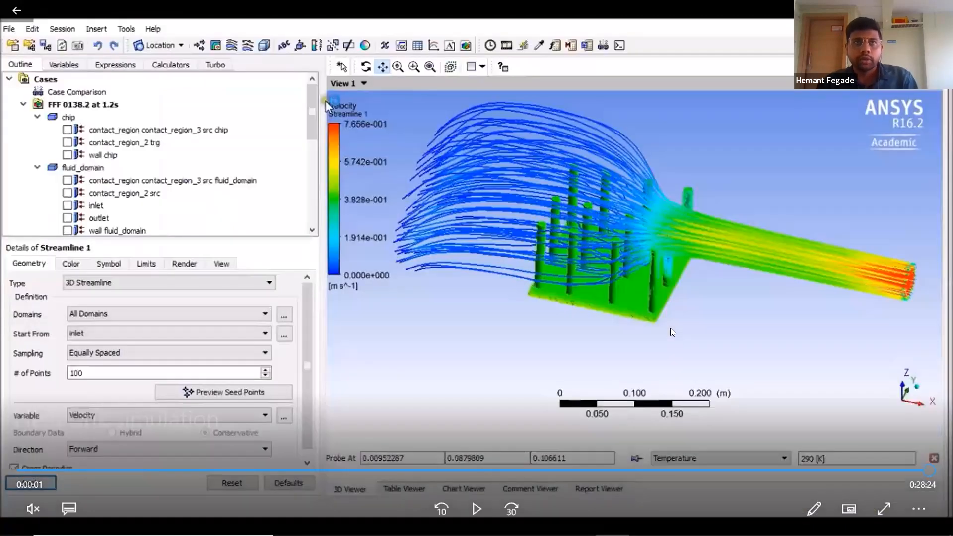